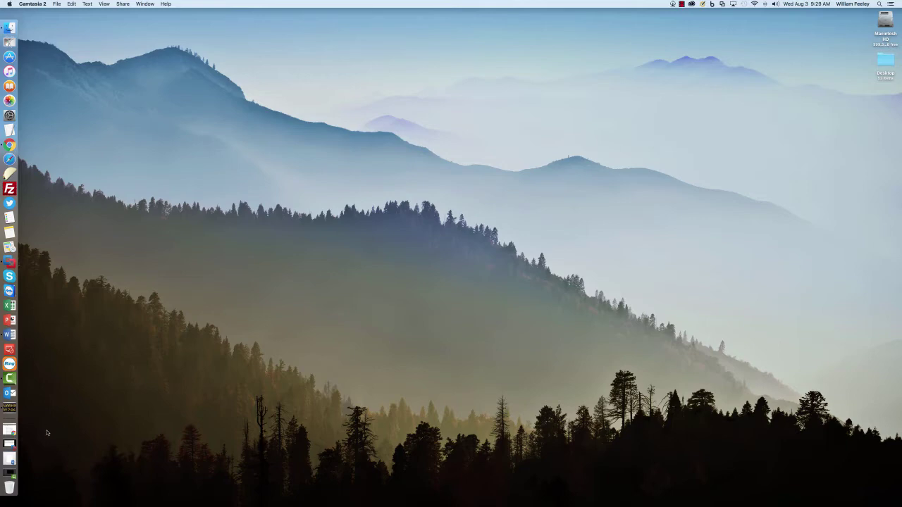
- Show the Print Client's printing totals in the Windows Server virtual machine and look up balance information with the Mac client
left_click(9, 444)
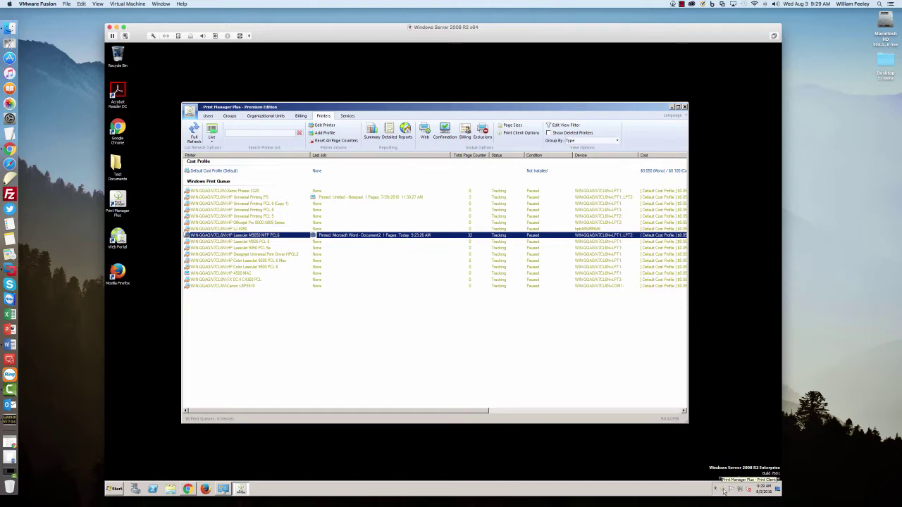
left_click(724, 490)
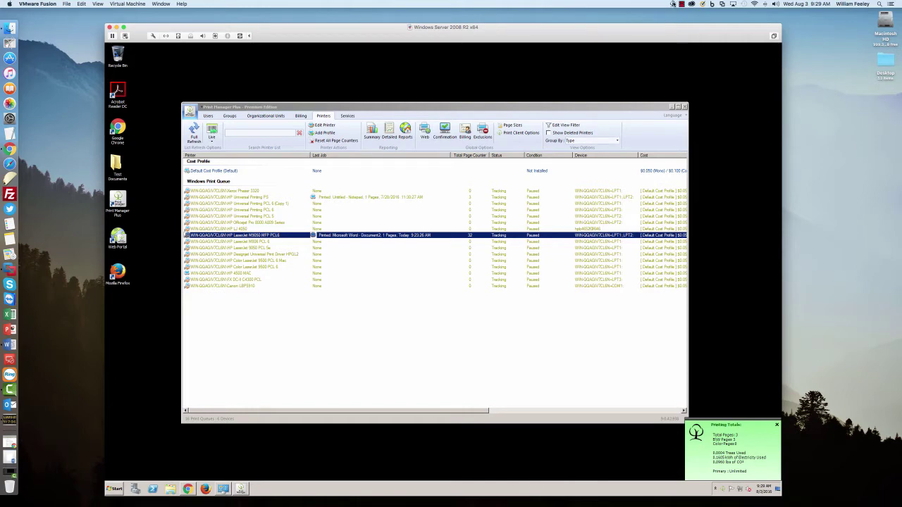
left_click(673, 5)
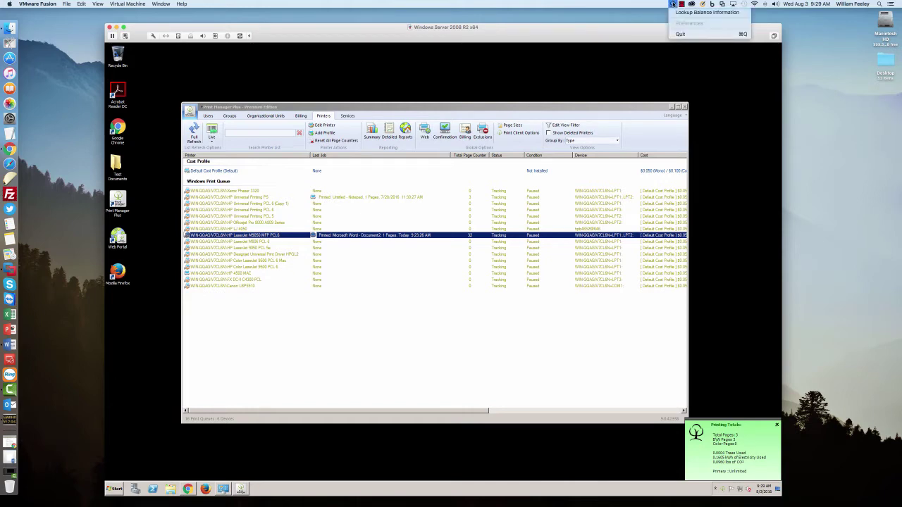
left_click(679, 13)
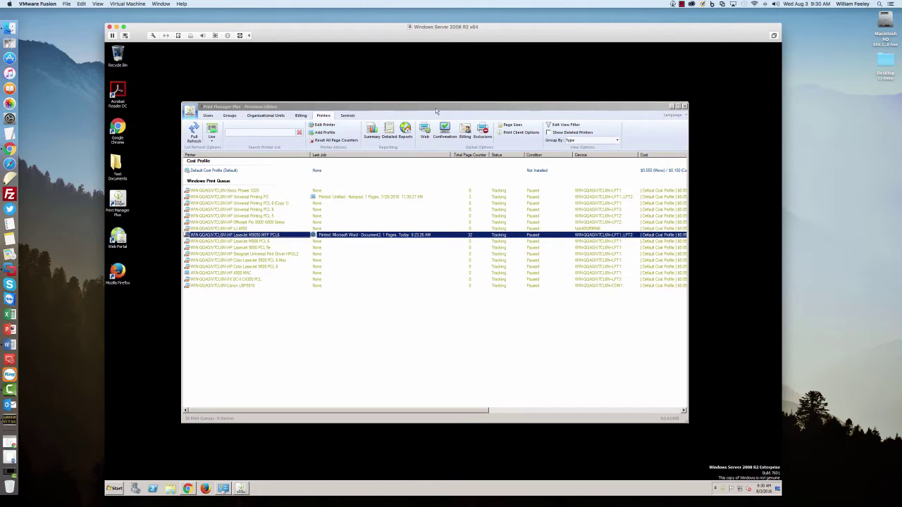
- Turn on the low-balance popup for the Primary balance in the first domain user's quota settings and notifications
left_click_drag(434, 105, 449, 107)
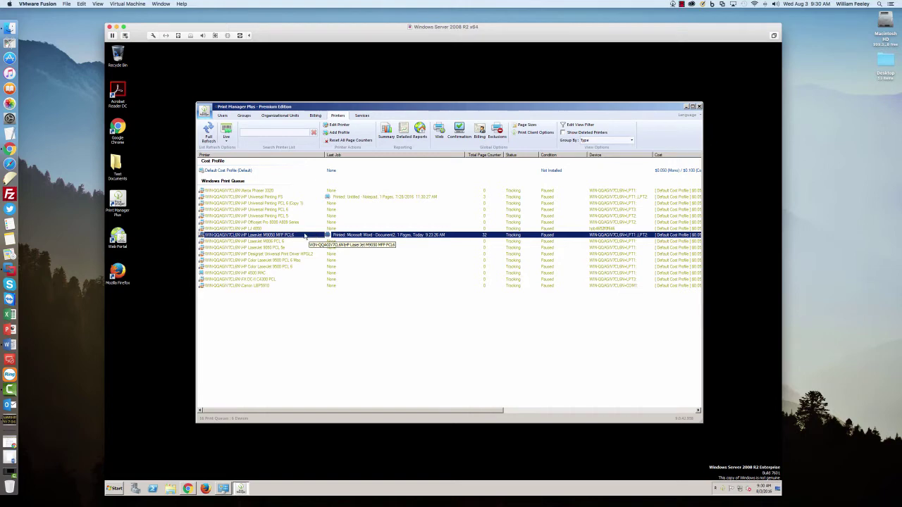
left_click(226, 117)
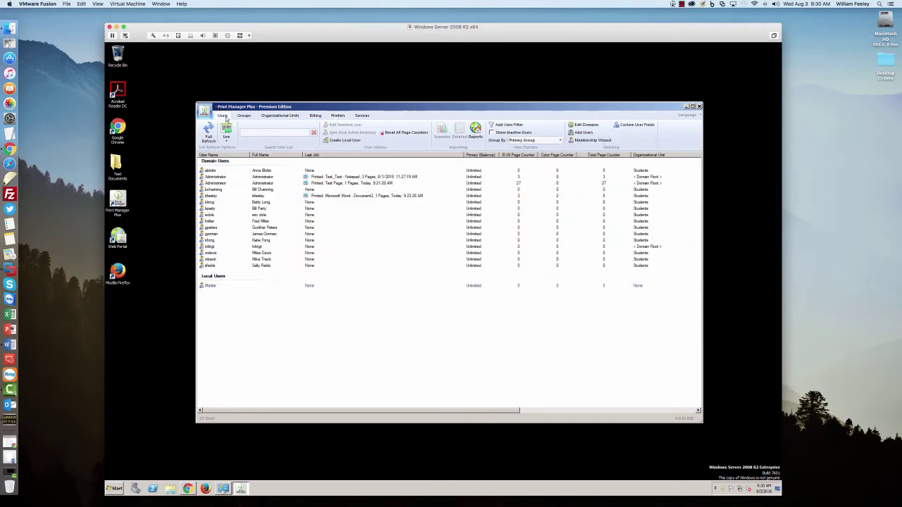
double_click(281, 171)
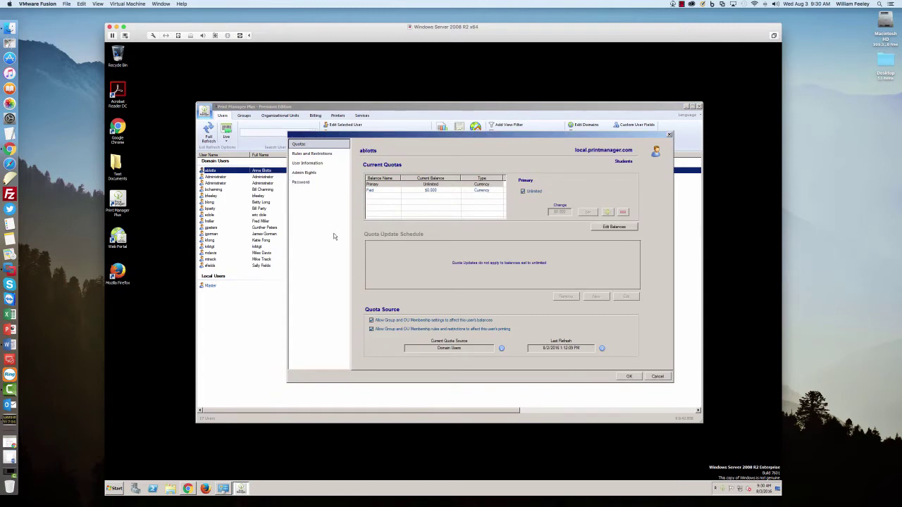
left_click(608, 228)
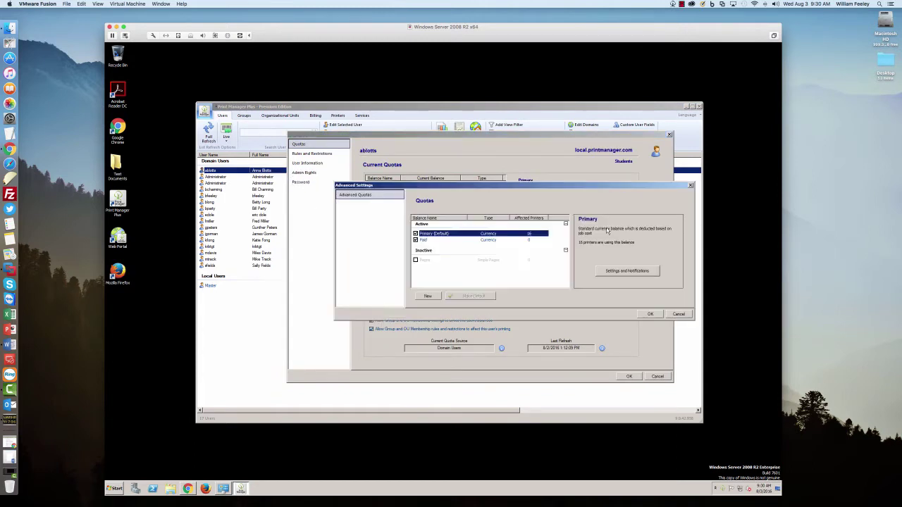
left_click(637, 271)
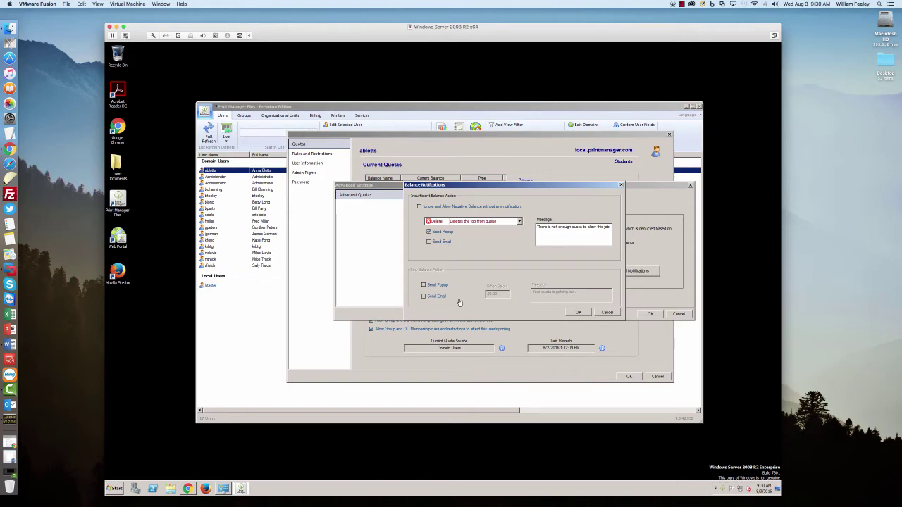
left_click(433, 285)
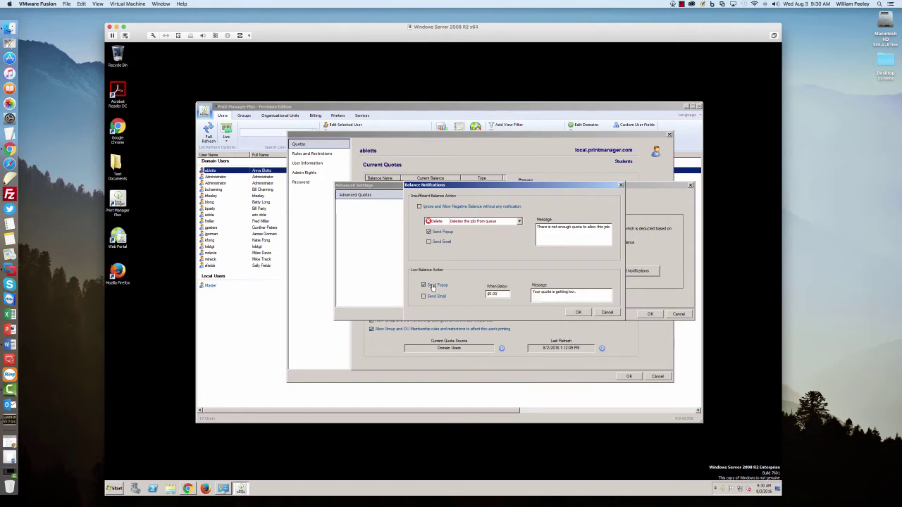
left_click(580, 313)
left_click(651, 315)
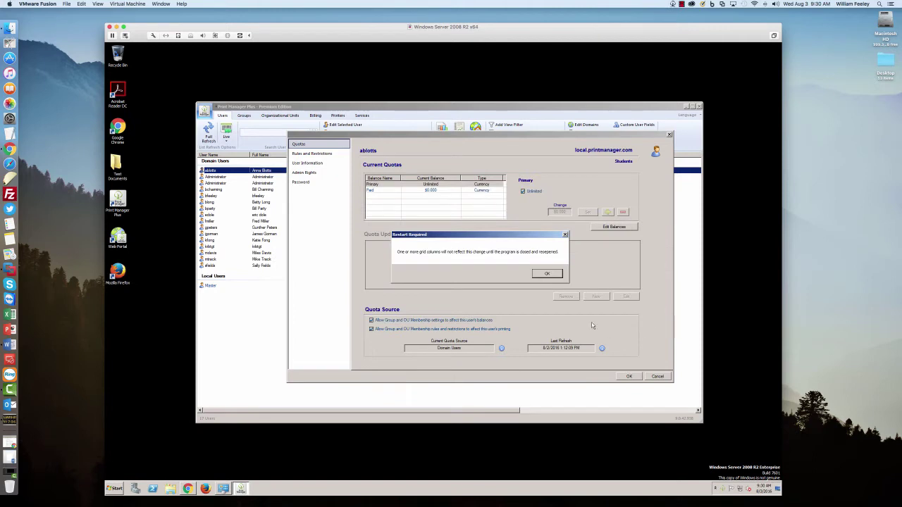
left_click(543, 276)
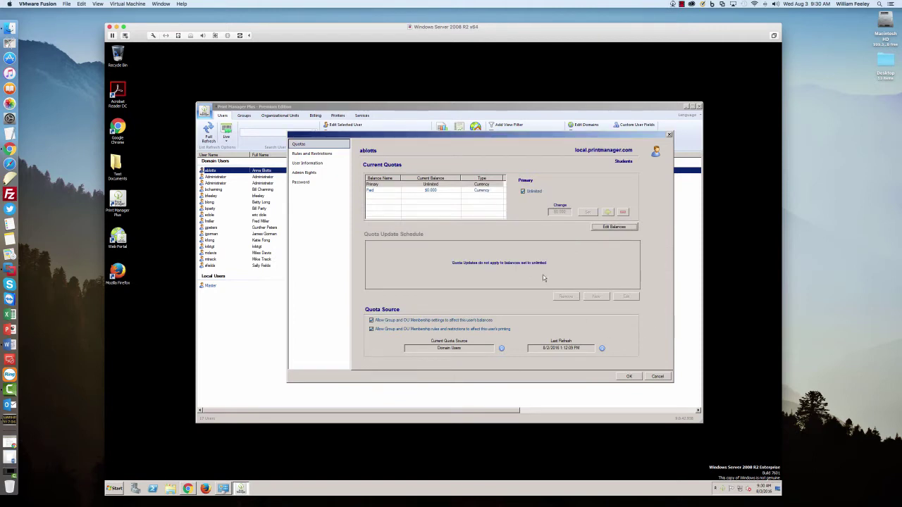
- Review the default action options of the user's Title restriction, leaving the user's settings without saving
left_click(311, 153)
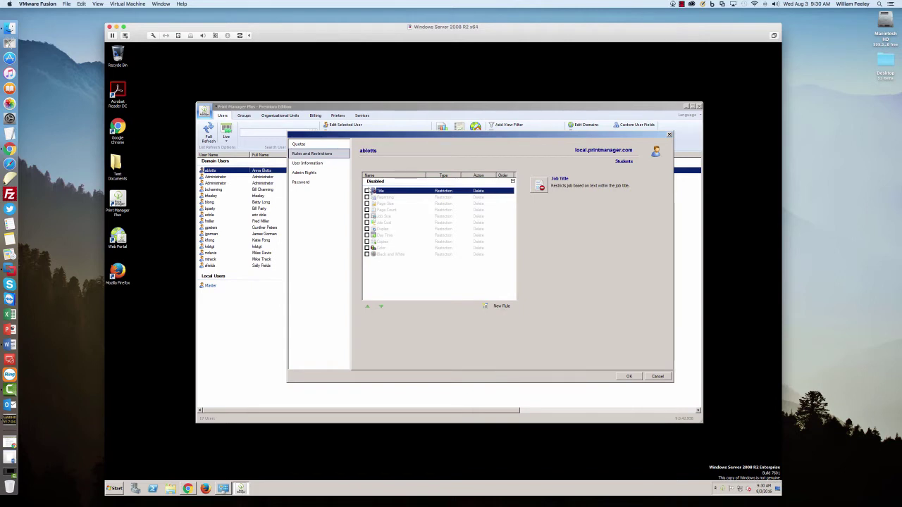
left_click(368, 191)
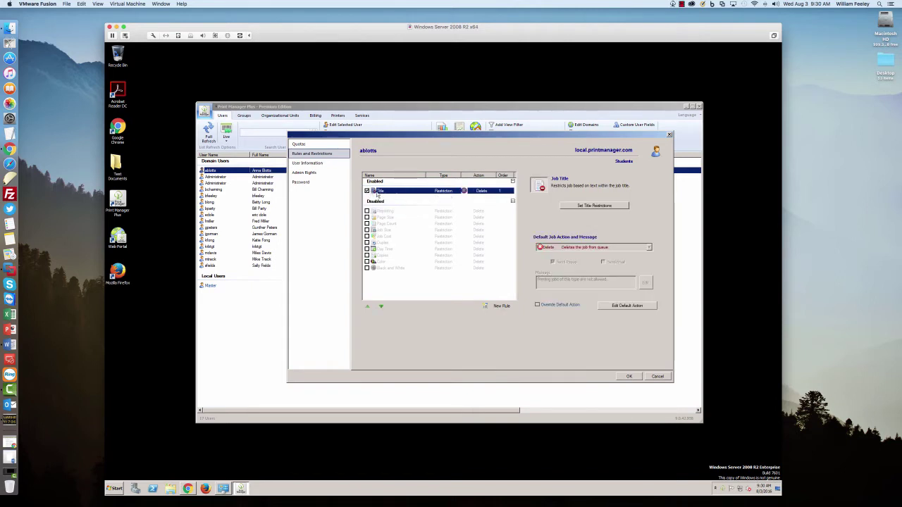
left_click(629, 306)
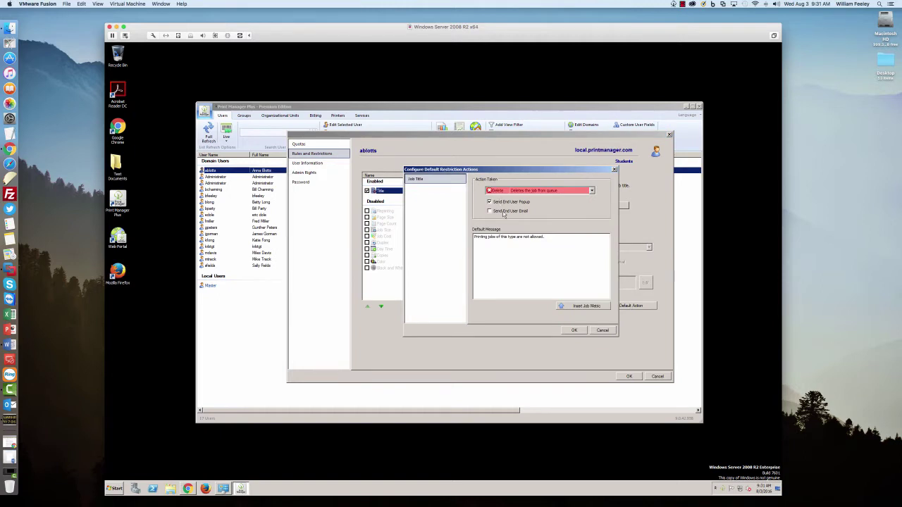
left_click(547, 192)
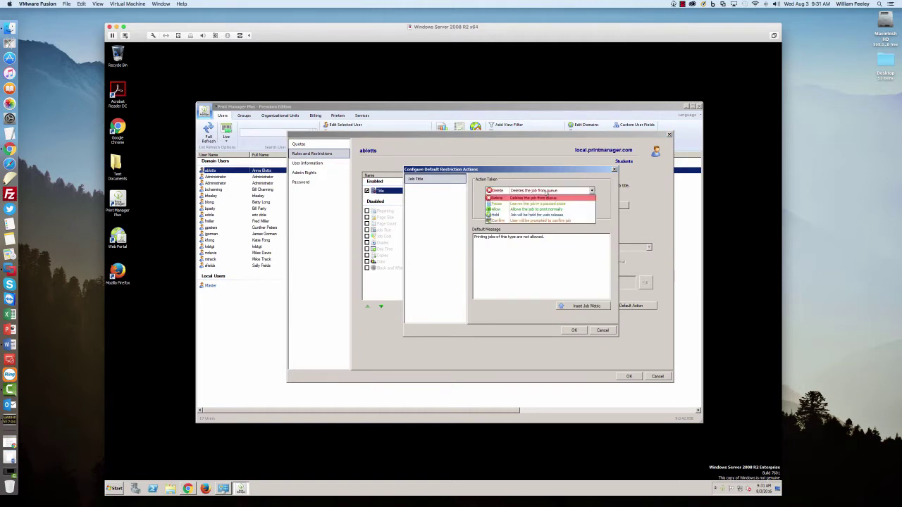
left_click(547, 185)
left_click(604, 331)
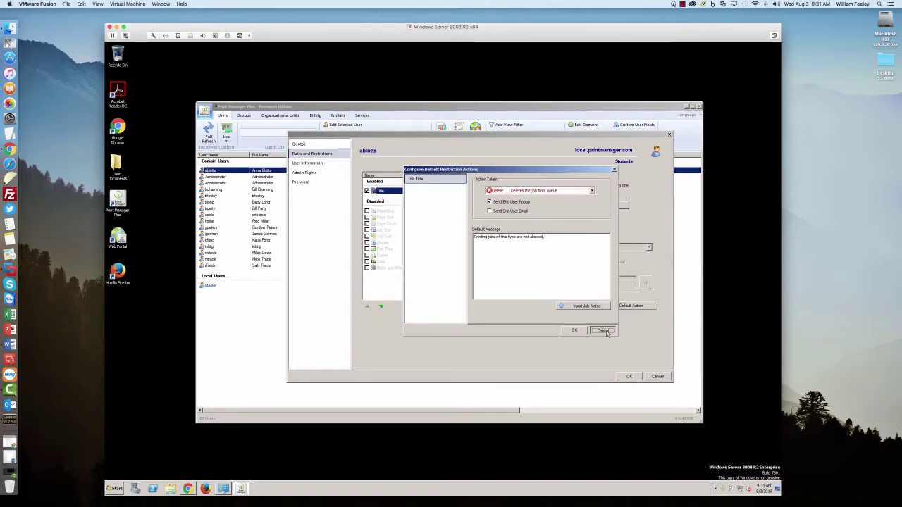
left_click(656, 376)
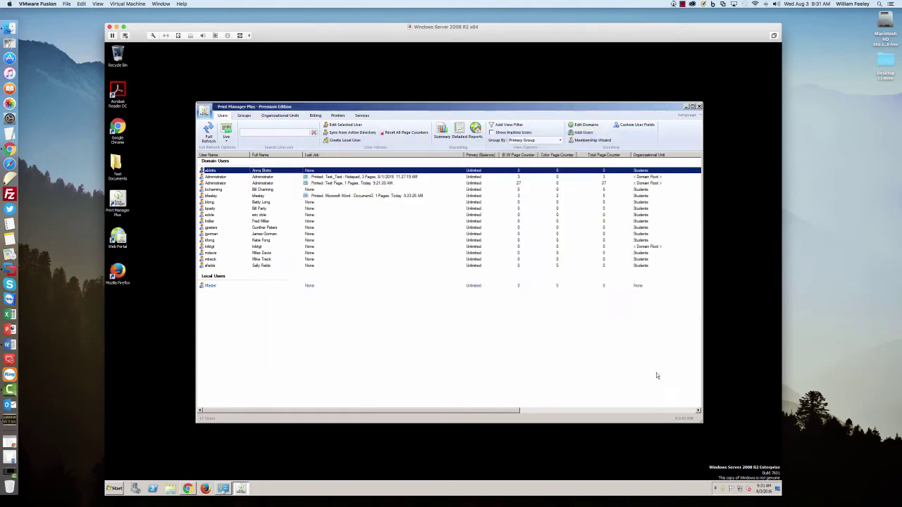
- Open the confirmation settings of the HP LaserJet M9050 MFP PCL6 printer and try the Password Confirmation and Full Authentication modes
left_click(338, 117)
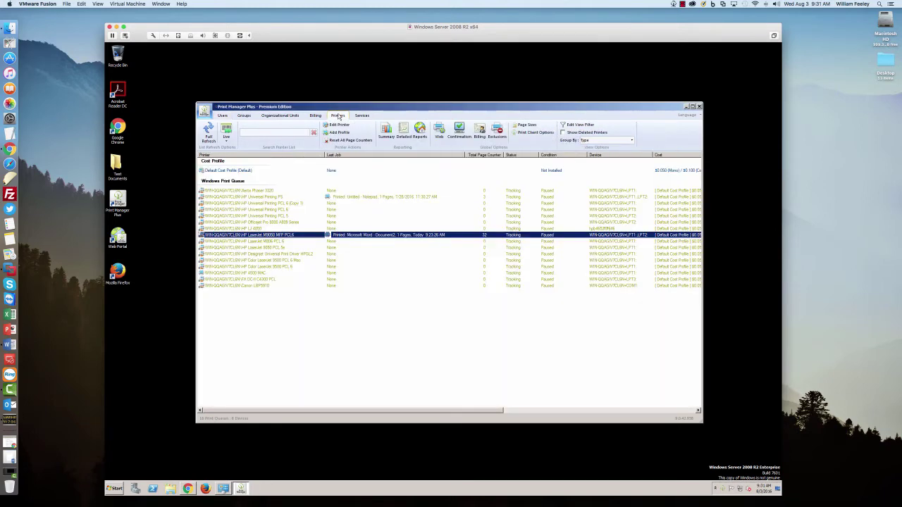
double_click(305, 237)
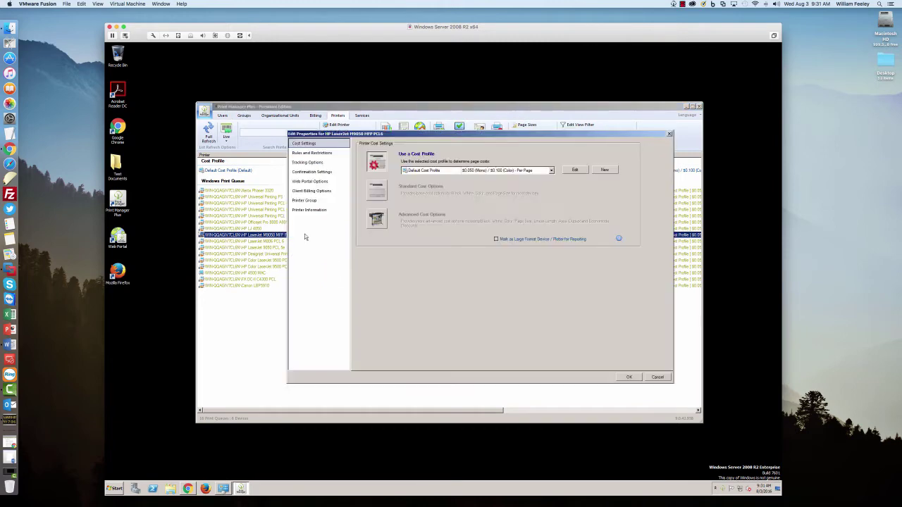
left_click(317, 173)
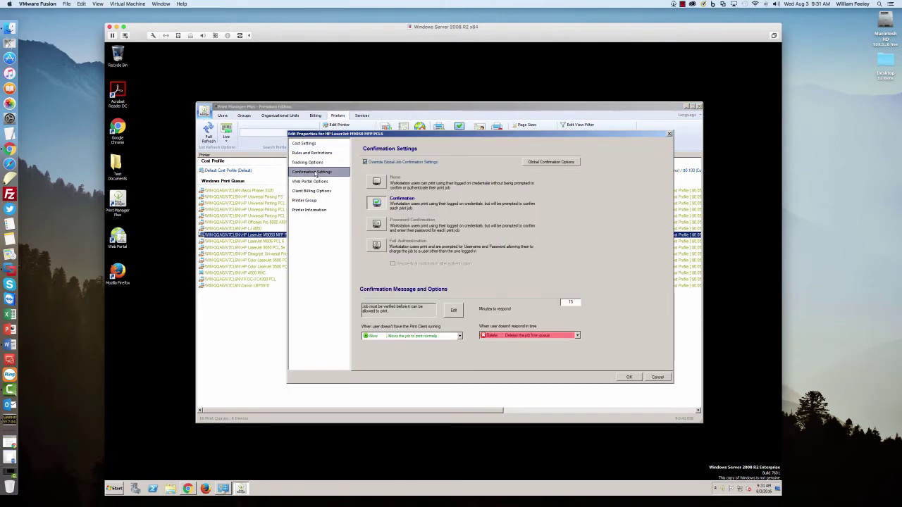
left_click(378, 224)
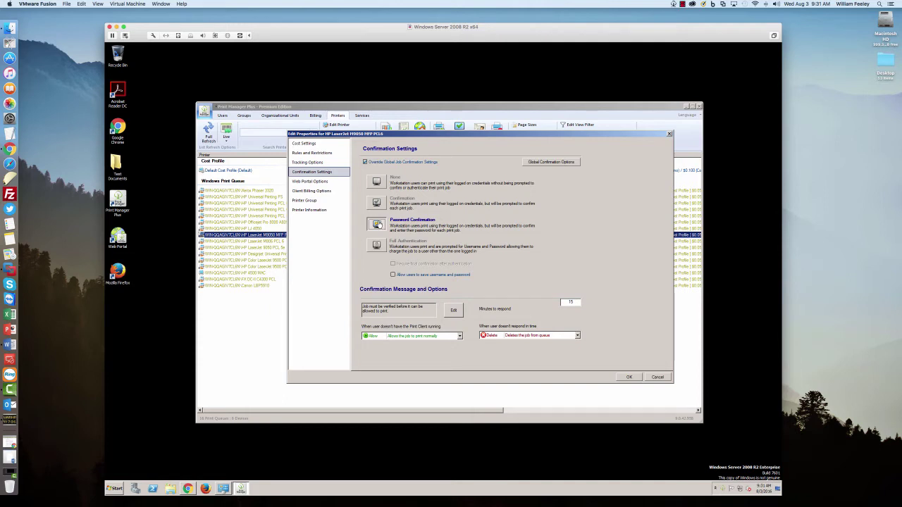
left_click(379, 244)
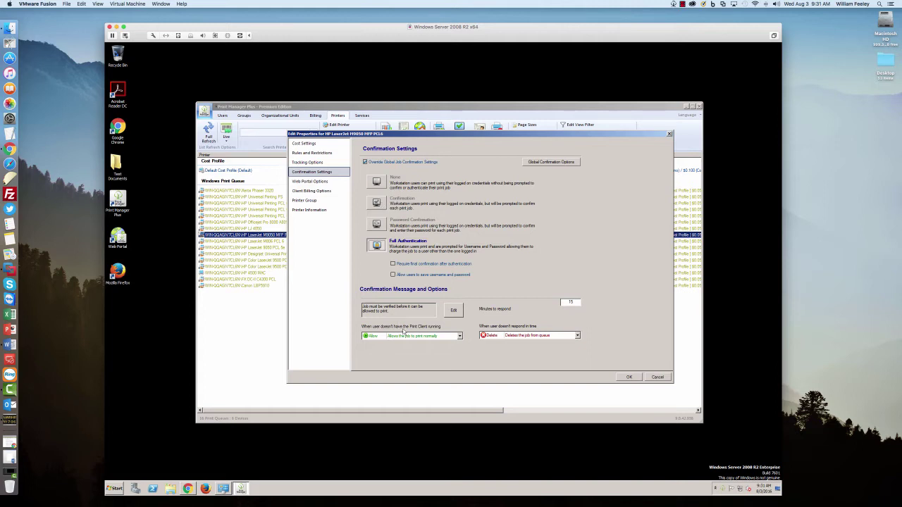
- Choose Allow for users without the Print Client running and Delete for users who don't respond in time
left_click(460, 336)
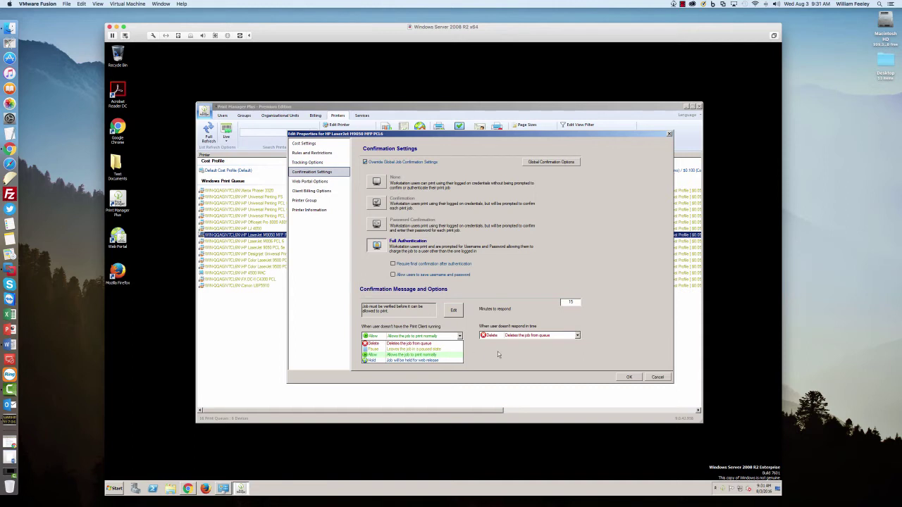
left_click(444, 355)
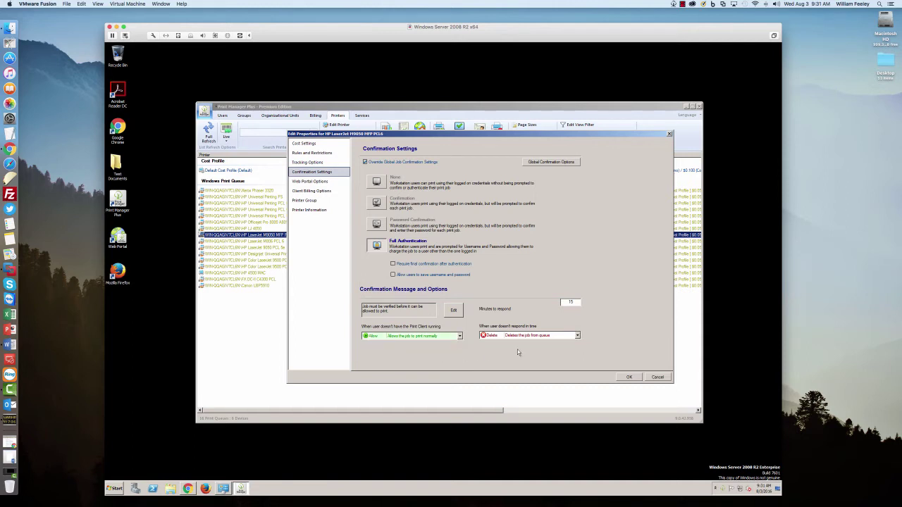
left_click(532, 336)
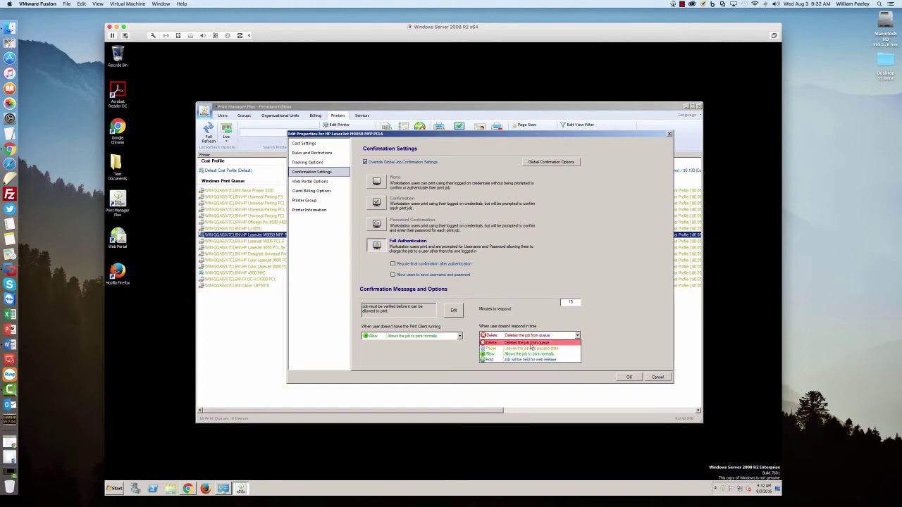
left_click(530, 345)
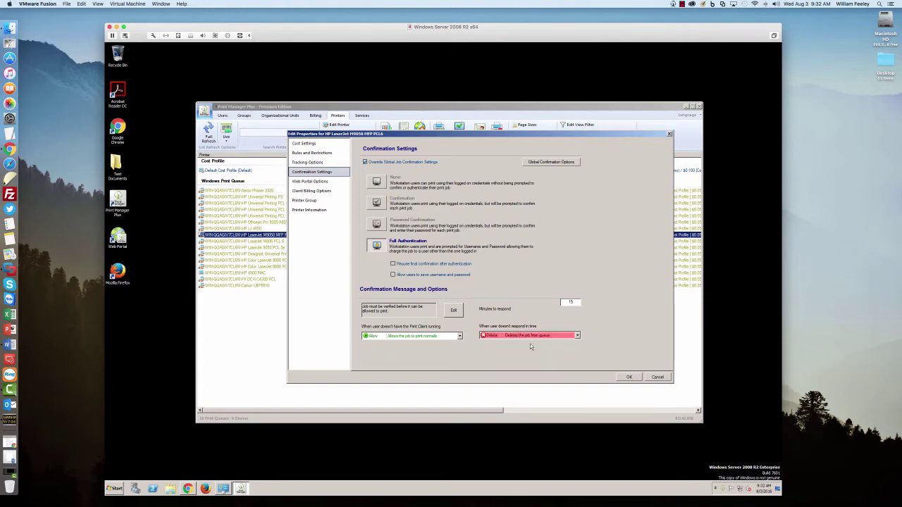
- Select Confirmation as the printer's confirmation mode with 15 minutes to respond, and save the printer settings
left_click(575, 302)
left_click_drag(575, 302, 561, 302)
left_click(576, 302)
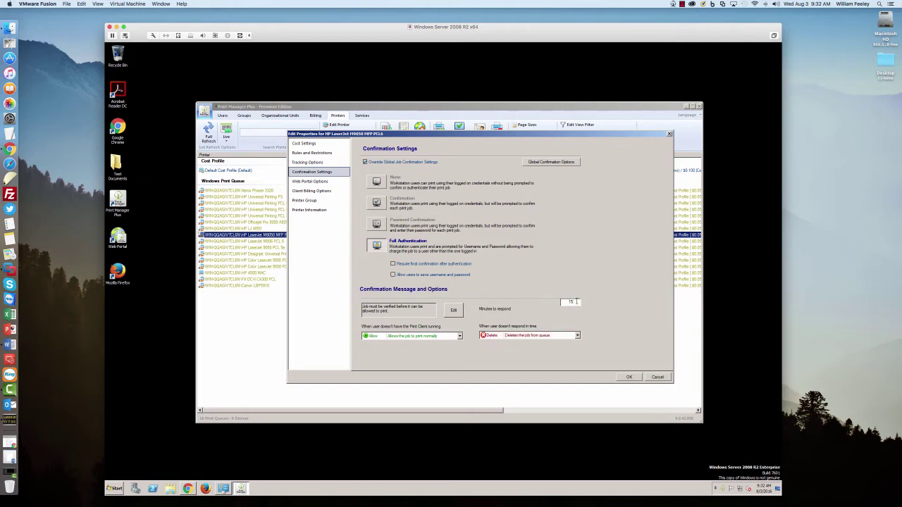
key("BackSpace")
type("0")
left_click(378, 203)
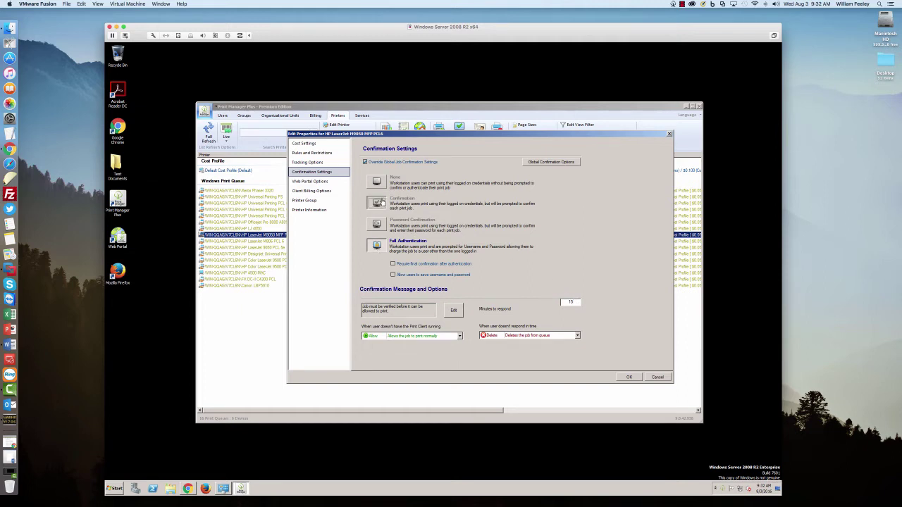
left_click(629, 377)
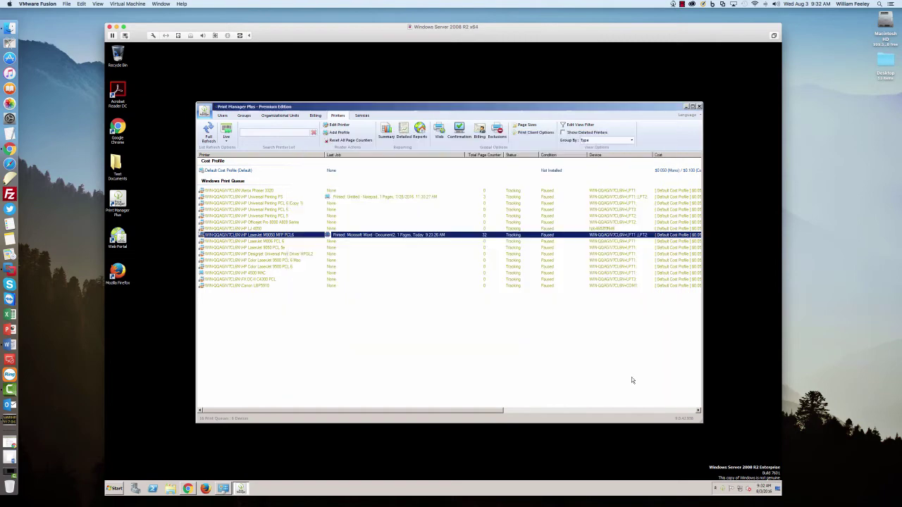
- Open Test_Text from the Test Documents folder and print it to the HP LaserJet M9050 MFP PCL6
double_click(118, 164)
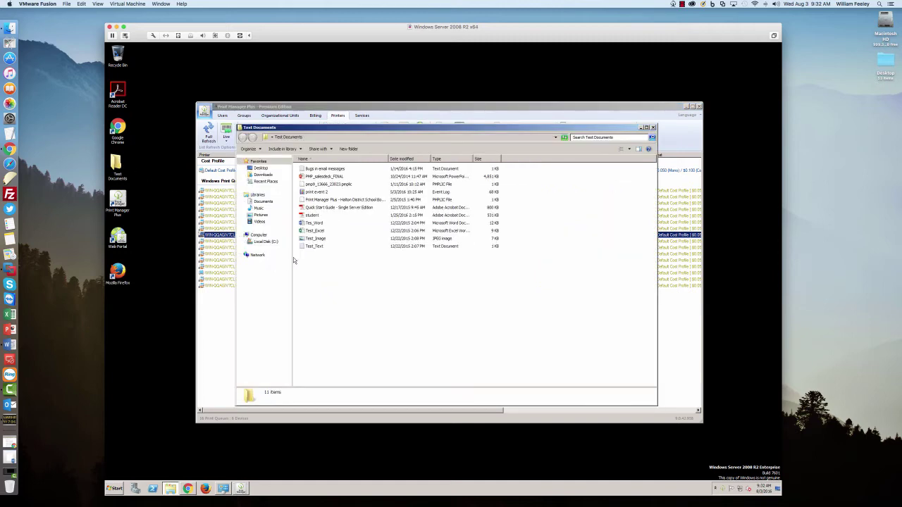
double_click(316, 251)
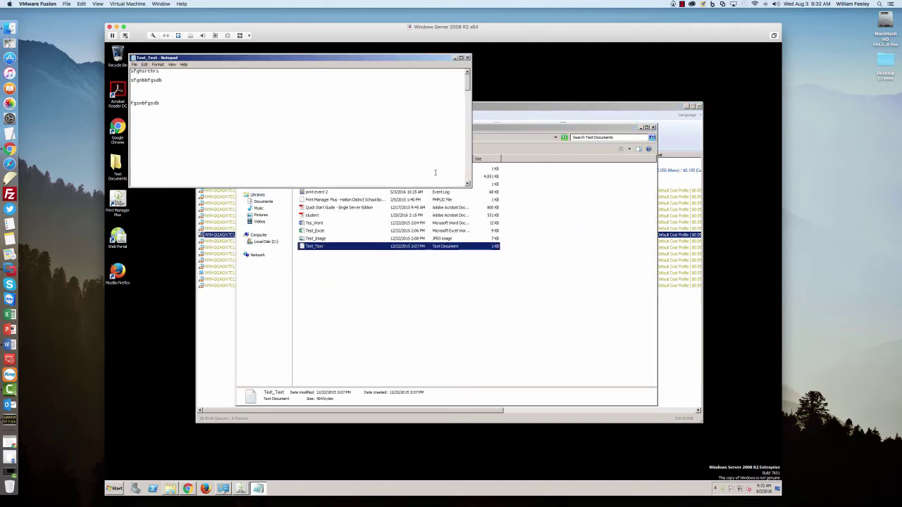
left_click(135, 64)
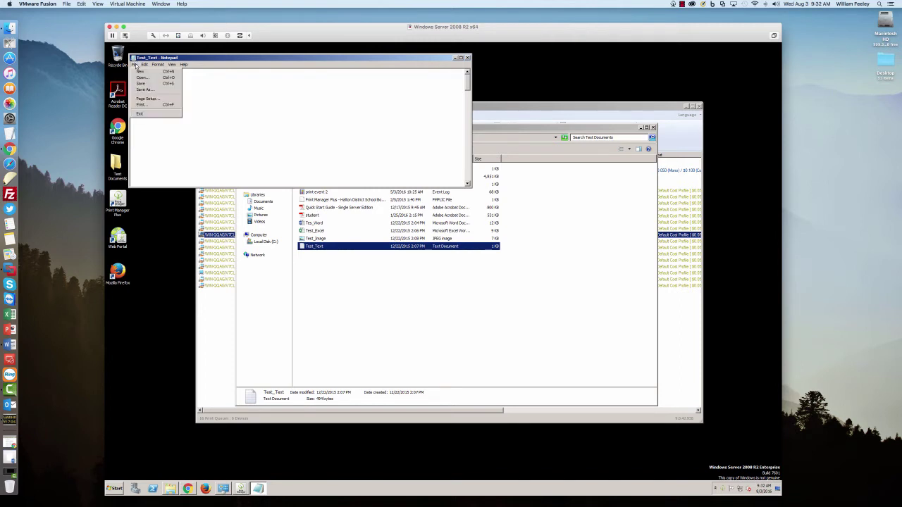
left_click(149, 104)
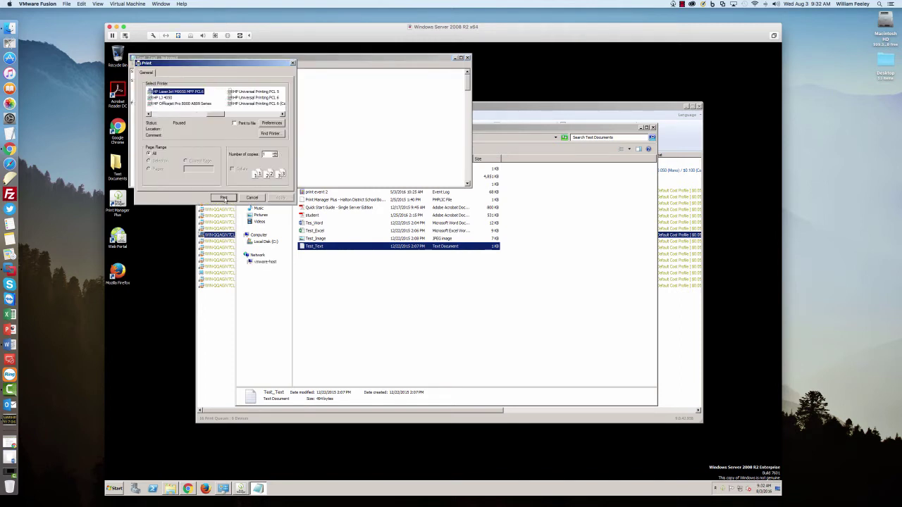
left_click(224, 197)
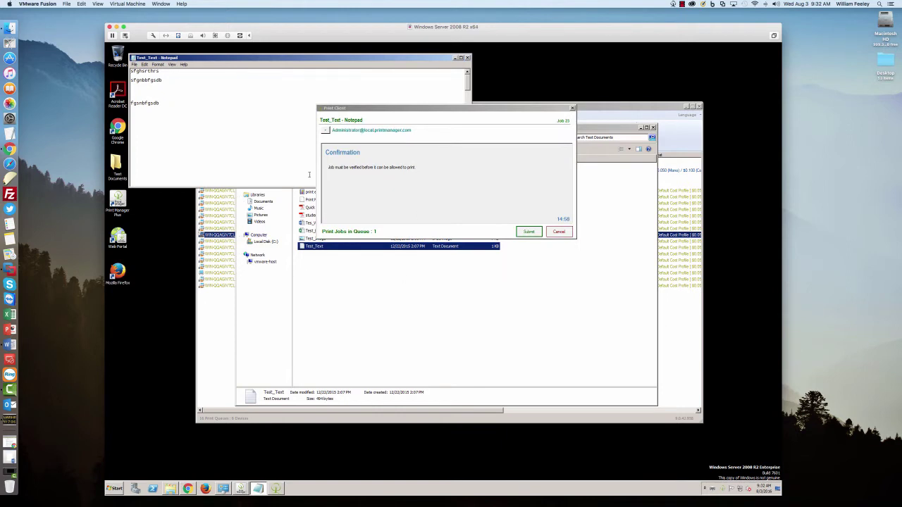
- Expand the Test_Text job's details in the Print Client confirmation and arrange it beside the Devices and Printers window
left_click(325, 130)
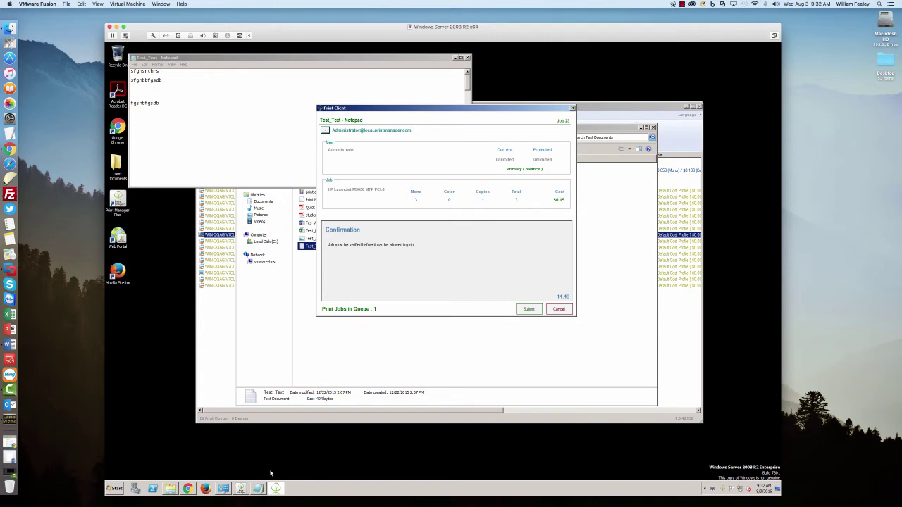
left_click(224, 490)
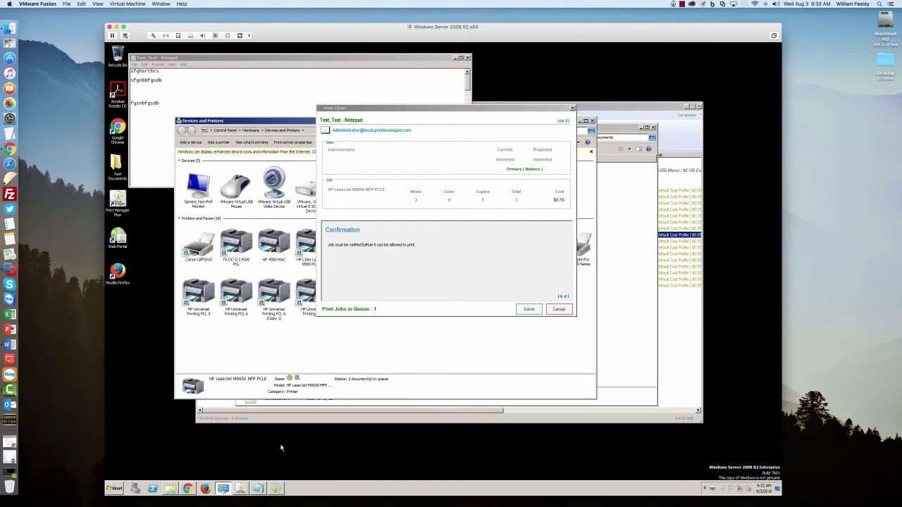
left_click(423, 351)
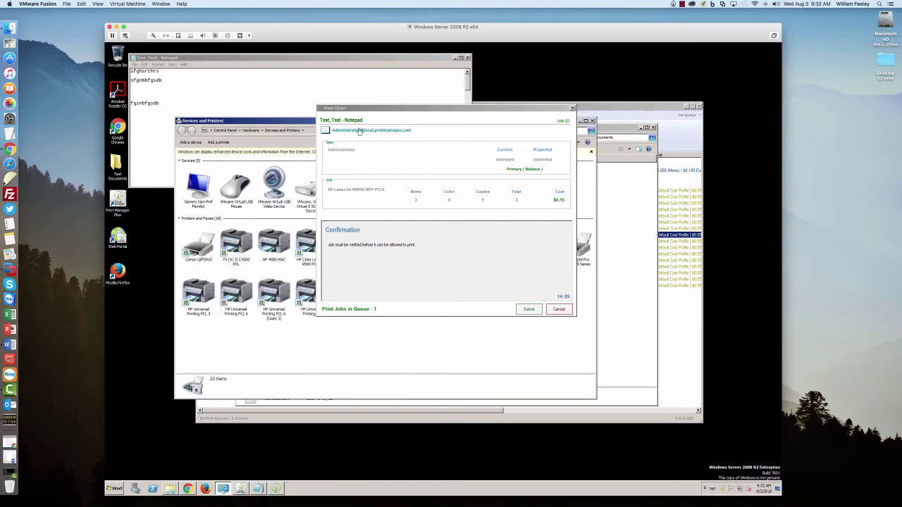
left_click_drag(371, 110, 526, 204)
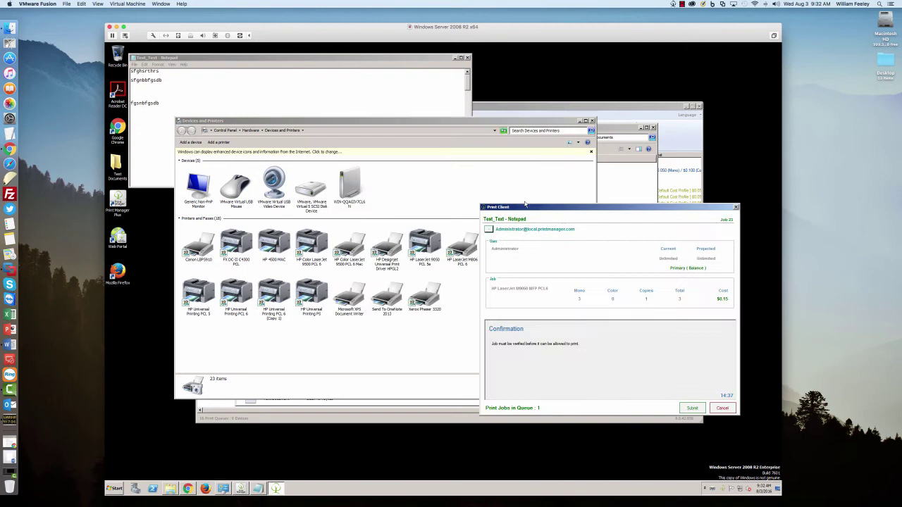
left_click_drag(454, 124, 400, 63)
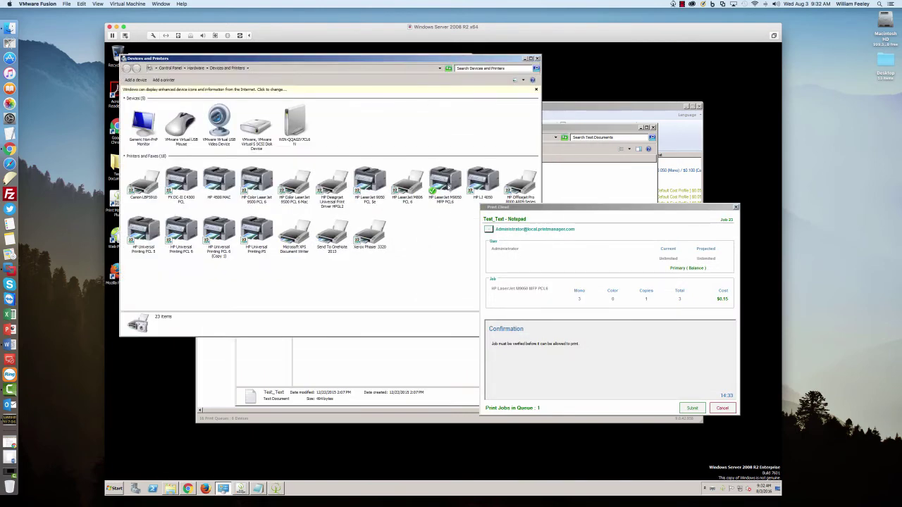
- Open the print queue of the HP LaserJet M9050 MFP PCL6 and place it clear of the Print Client dialog
left_click(447, 184)
right_click(449, 186)
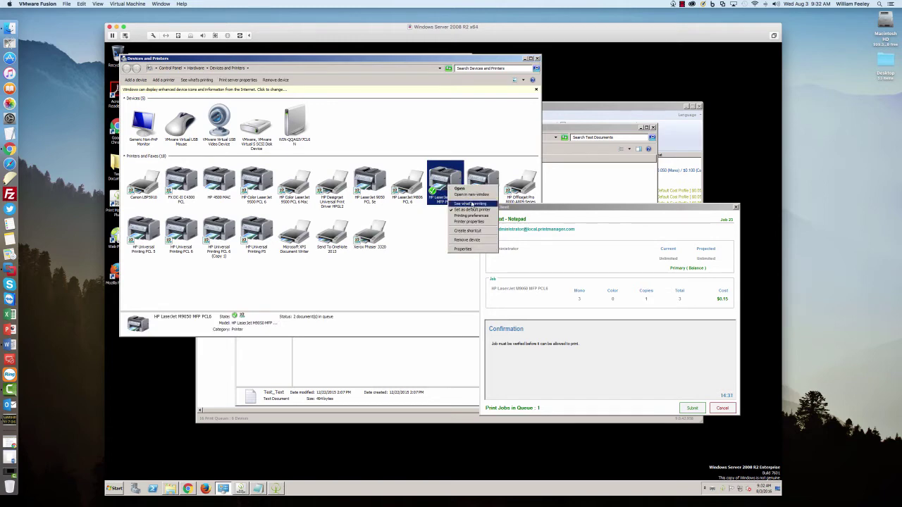
left_click(472, 204)
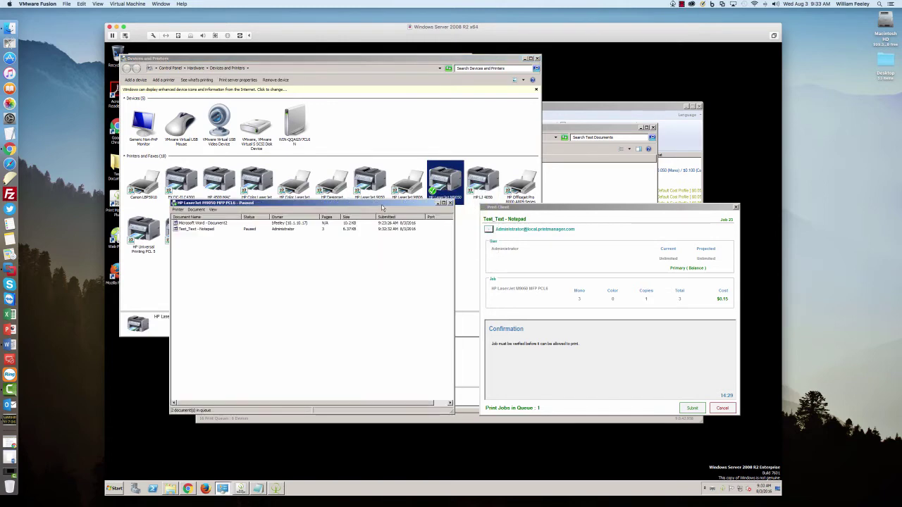
left_click_drag(384, 208, 338, 101)
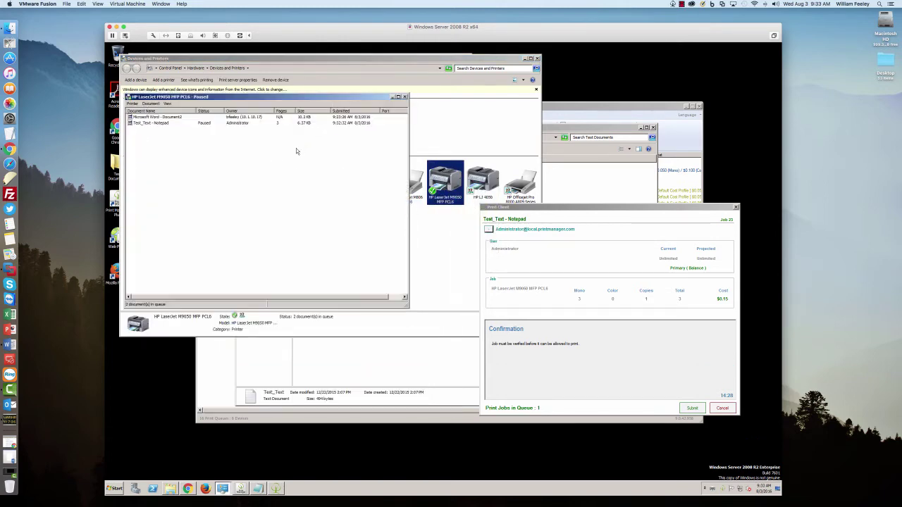
- Point out the held Test_Text job in the queue, submit its Print Client confirmation and reposition the queue window
left_click(168, 126)
left_click(692, 409)
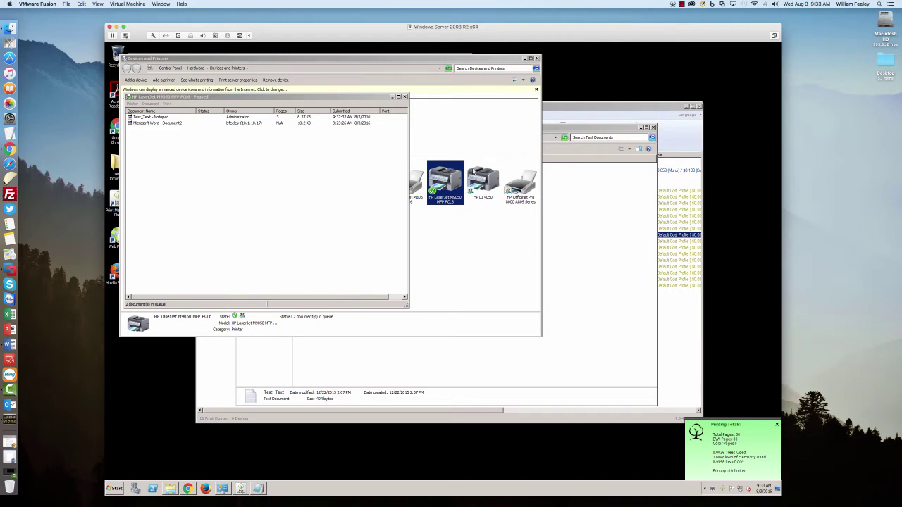
left_click_drag(356, 99, 378, 224)
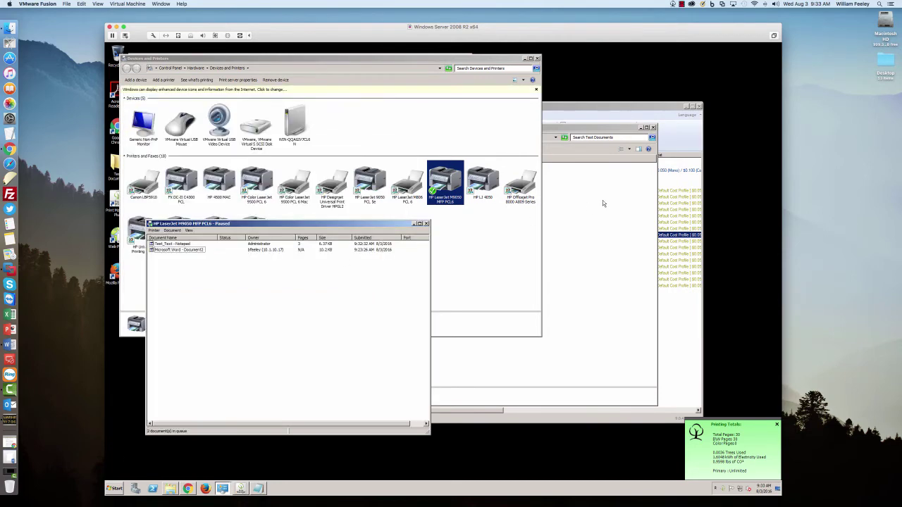
- Open the global Print Client options in Print Manager Plus and review the total pages, environmental impact and current balances notifications
left_click(623, 108)
left_click(536, 133)
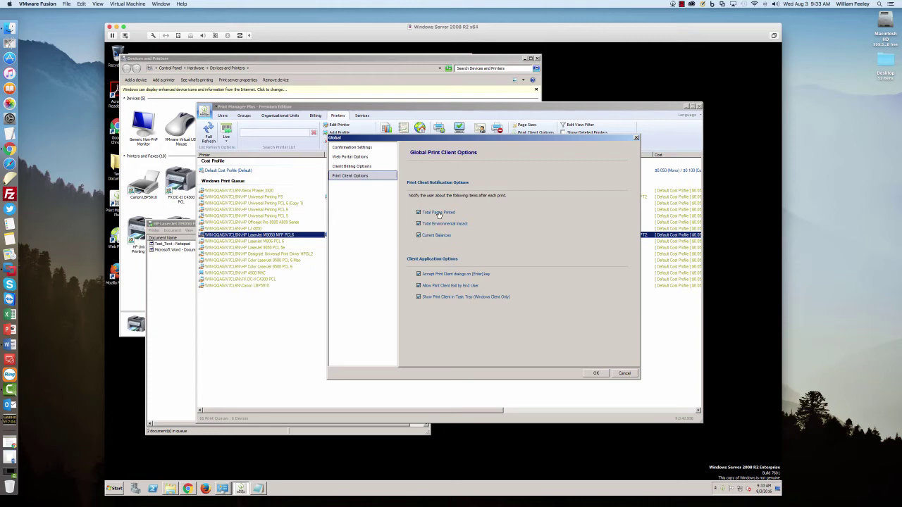
left_click(441, 214)
left_click(444, 237)
left_click(444, 236)
left_click(443, 224)
left_click(442, 213)
- Examine the Print Client's notification-area commands, dismiss the printing totals notification and accept the global Print Client options
right_click(724, 489)
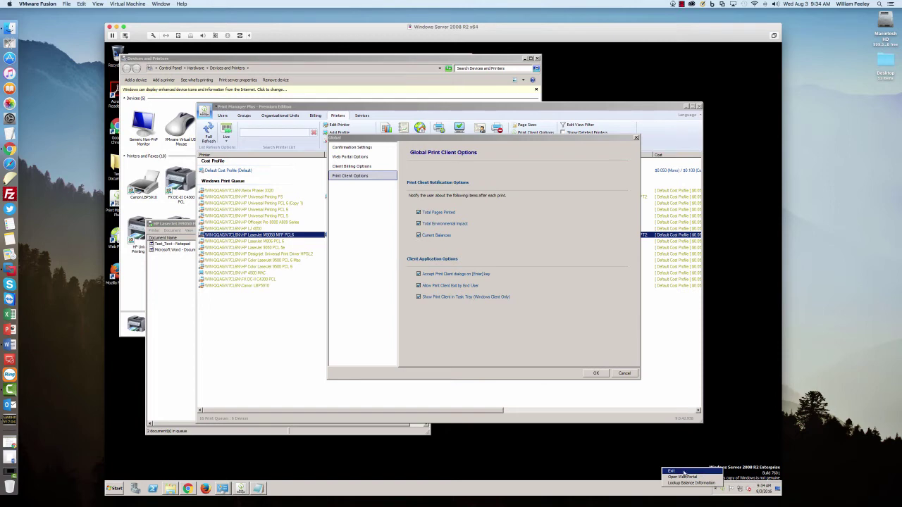
left_click(553, 337)
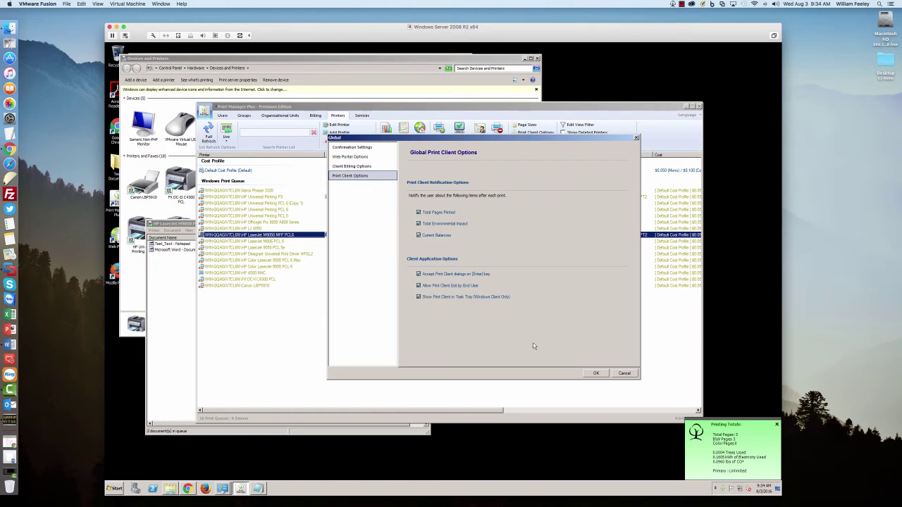
left_click(776, 425)
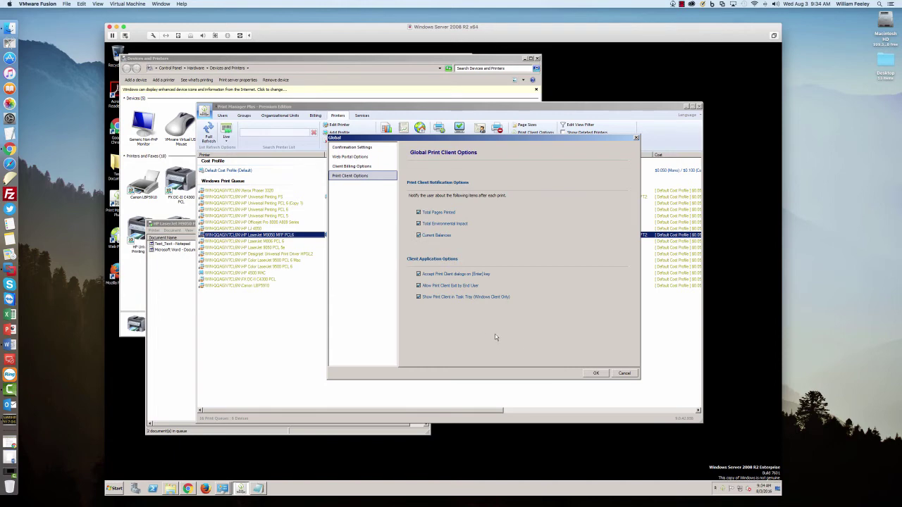
left_click(596, 373)
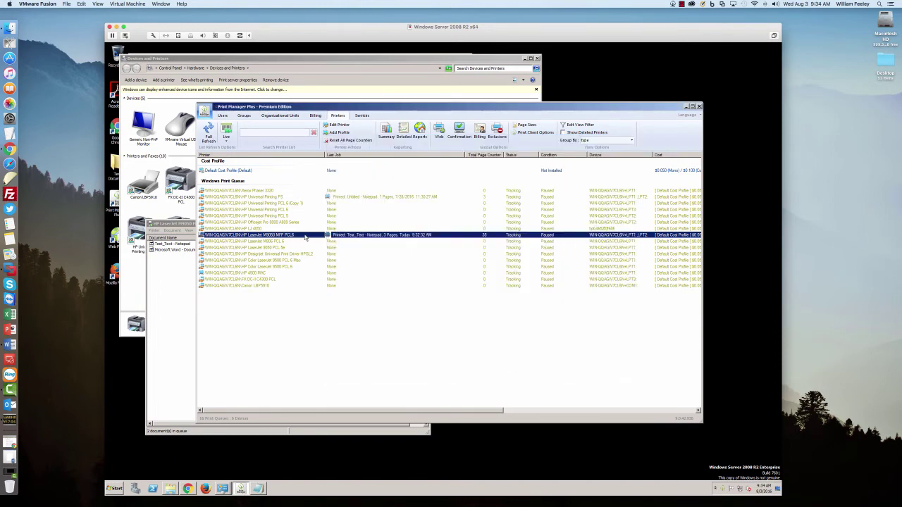
- Set the confirmation mode of the HP LaserJet M9050 MFP PCL6 to None and save the printer properties
double_click(305, 238)
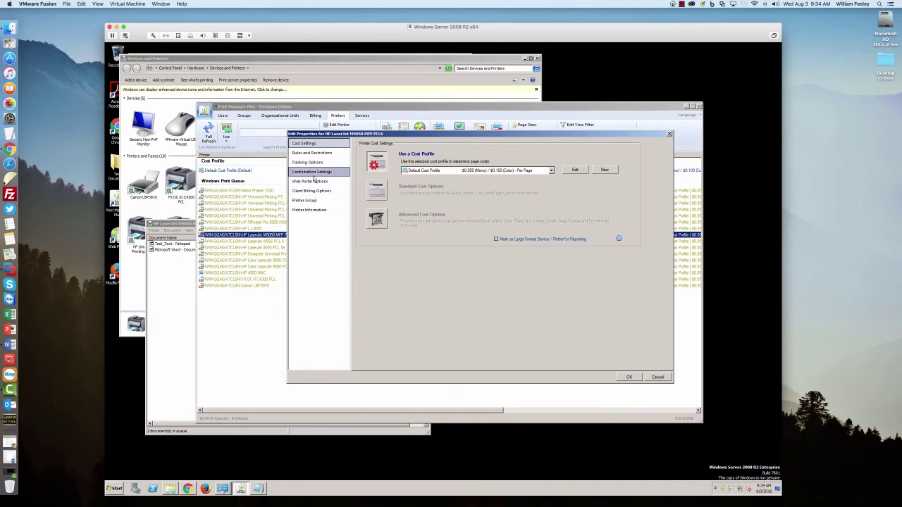
left_click(313, 174)
left_click(382, 181)
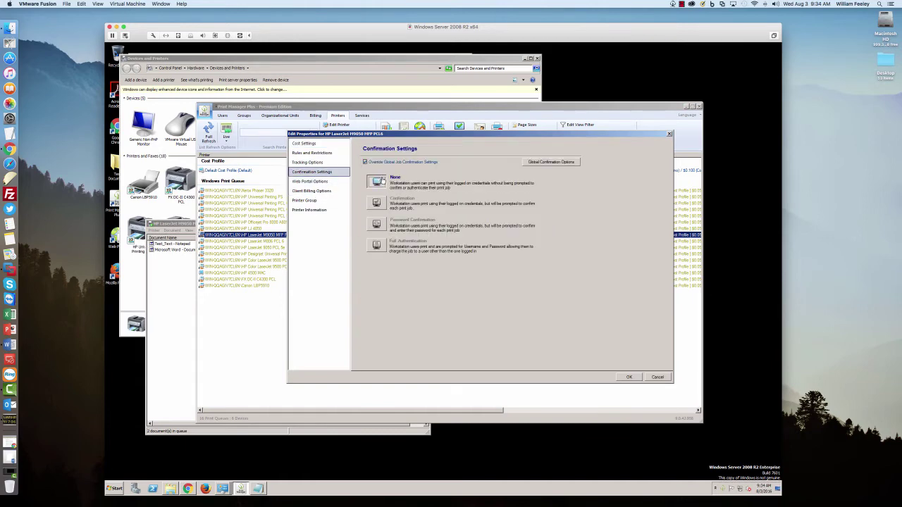
left_click(629, 378)
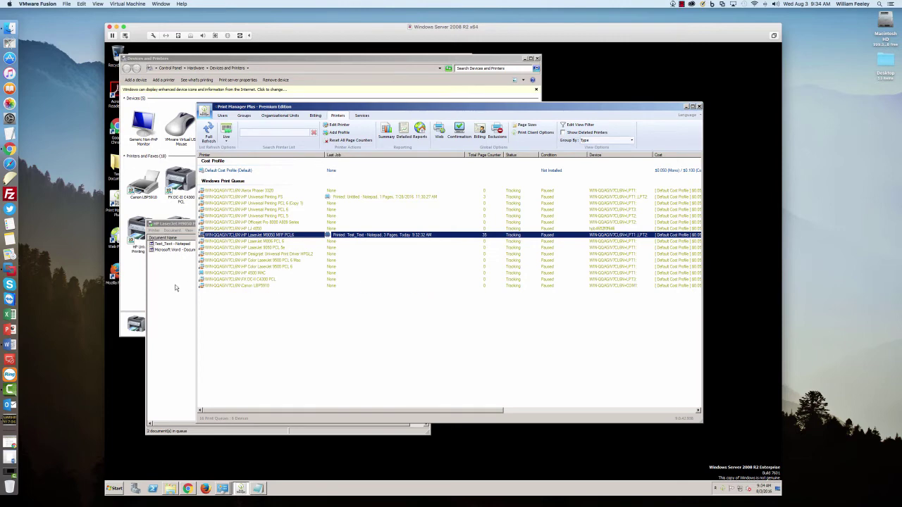
- Print the Test_Text document from Notepad to the HP LaserJet M9050 MFP PCL6
left_click(258, 489)
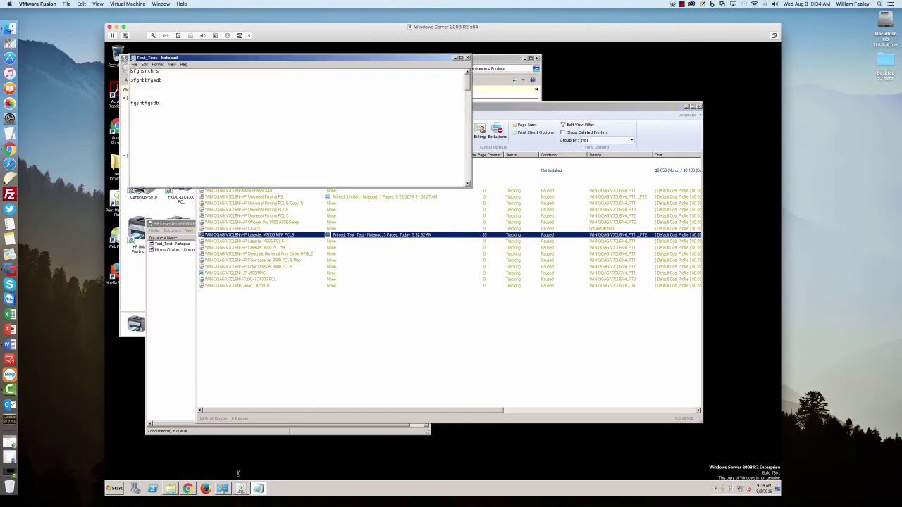
left_click(134, 64)
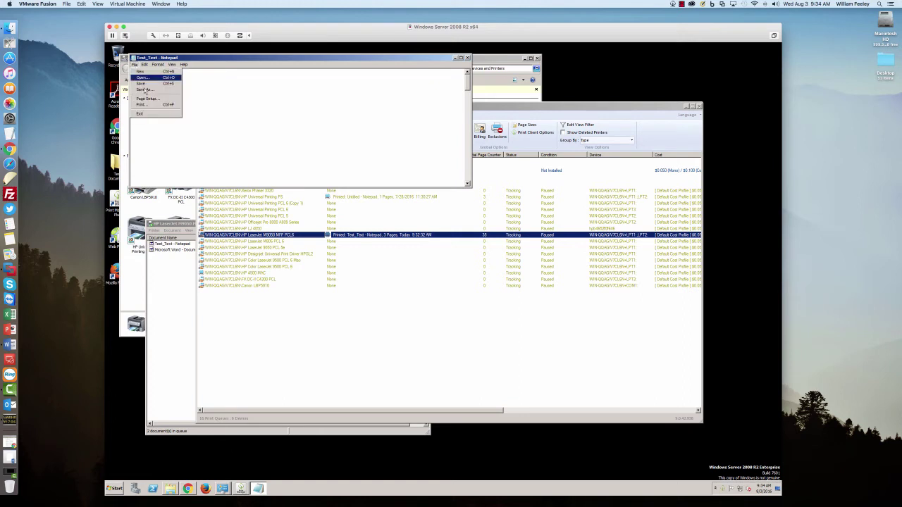
left_click(150, 104)
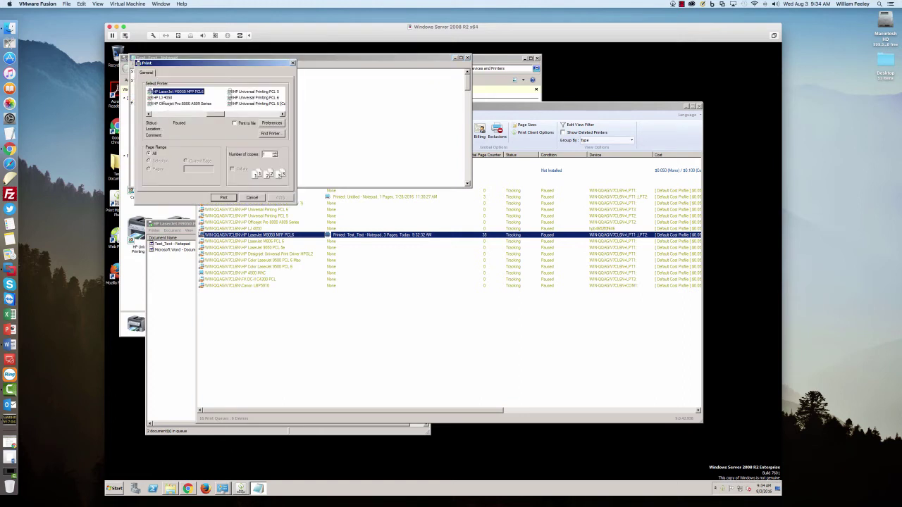
left_click(225, 198)
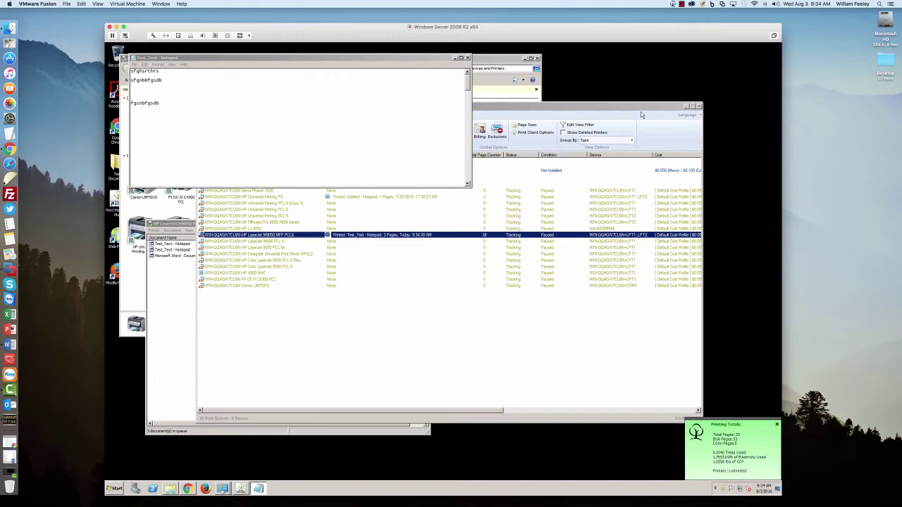
- Switch to Word on the Mac and print Document2 to the HP LaserJet M9050 MFP PCL6
left_click(11, 458)
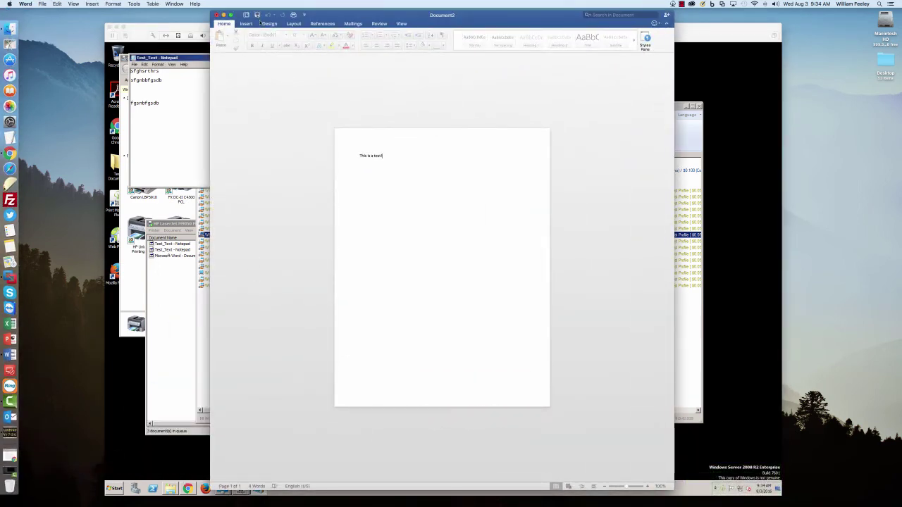
key("super+p")
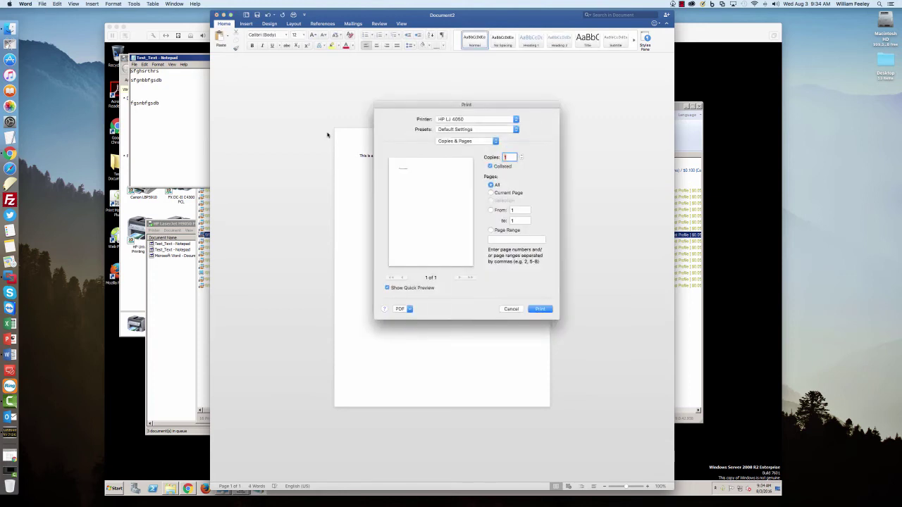
left_click(486, 122)
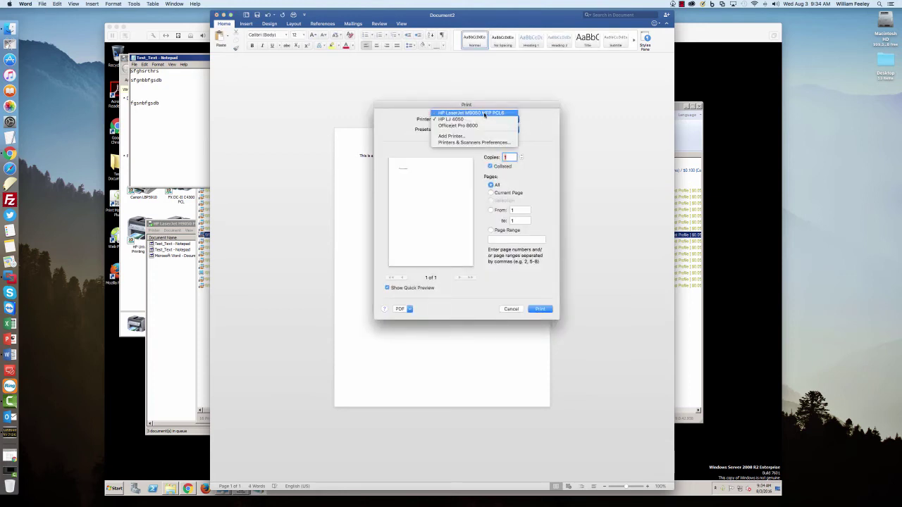
left_click(479, 113)
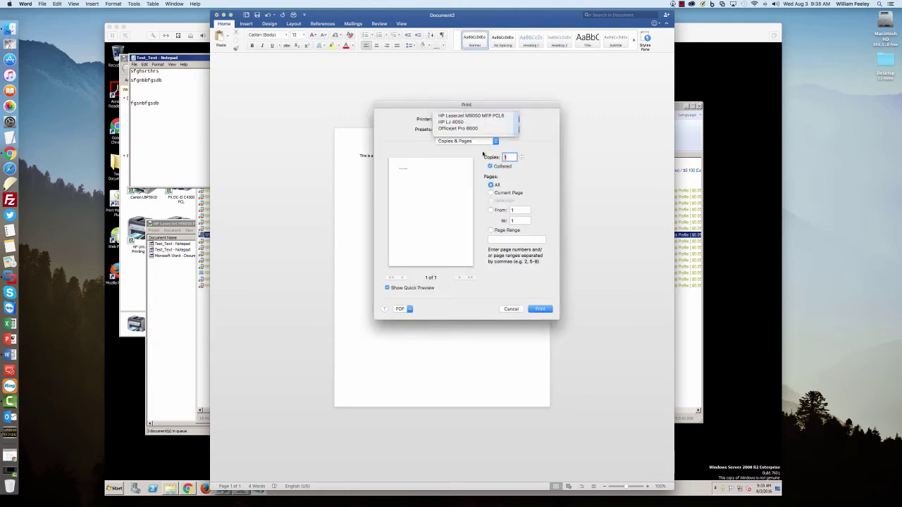
left_click(542, 309)
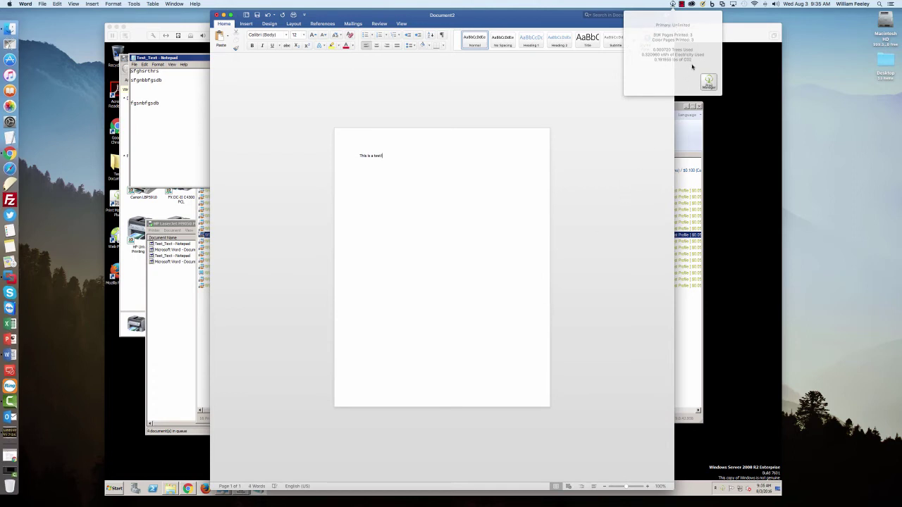
- Return to Print Manager Plus, set the HP LaserJet M9050 MFP PCL6 confirmation mode to Confirmation and save the properties
left_click(189, 124)
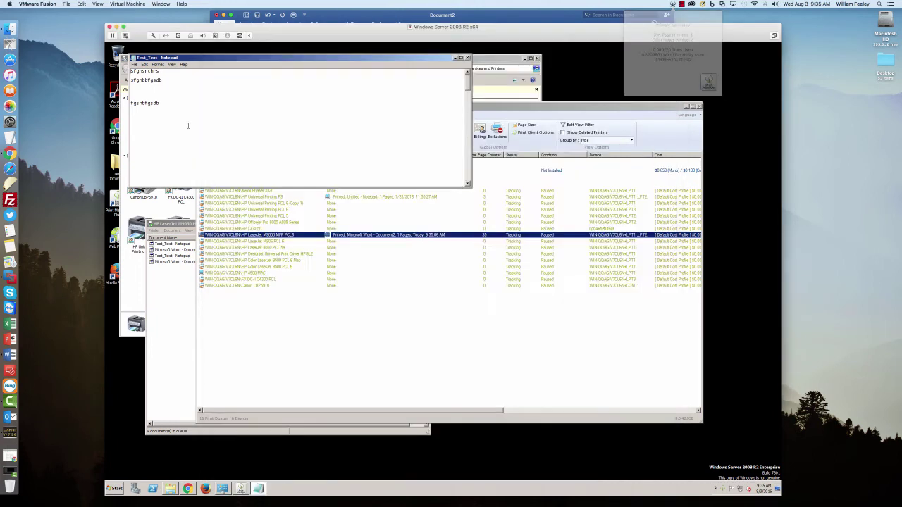
double_click(267, 238)
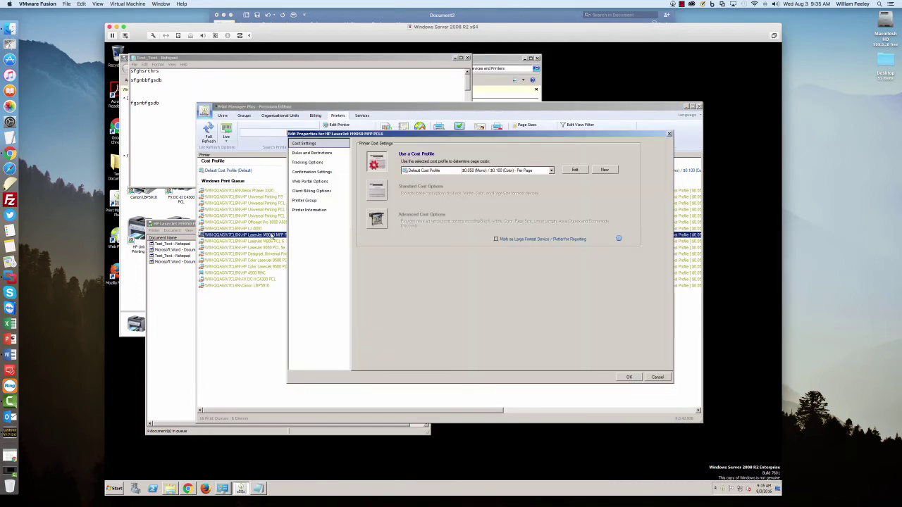
left_click(320, 172)
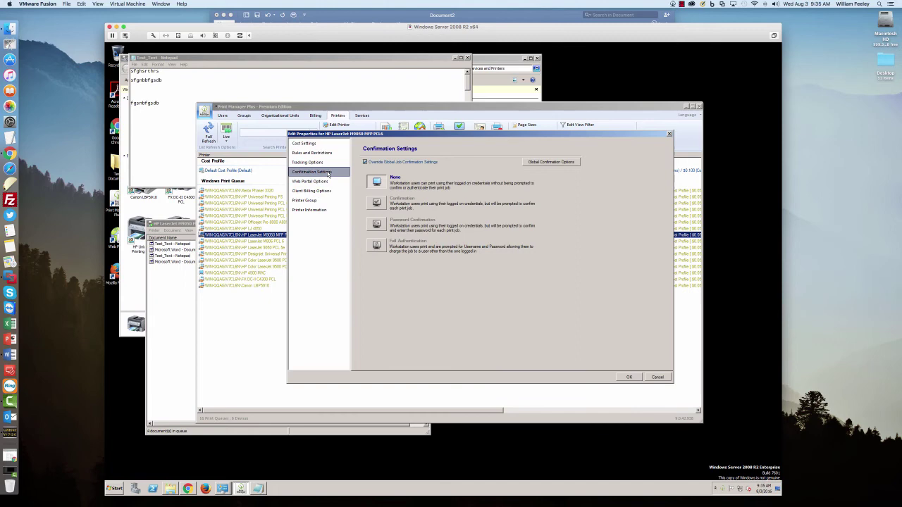
left_click(377, 204)
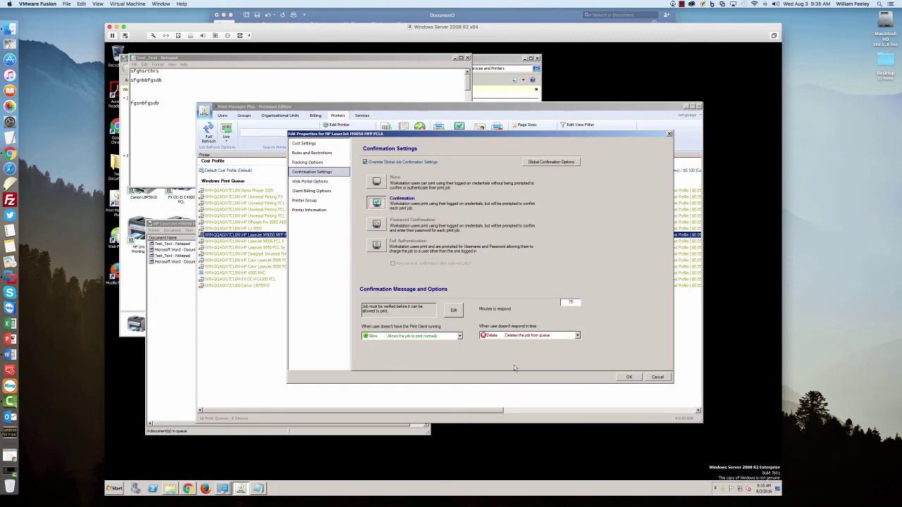
left_click(629, 377)
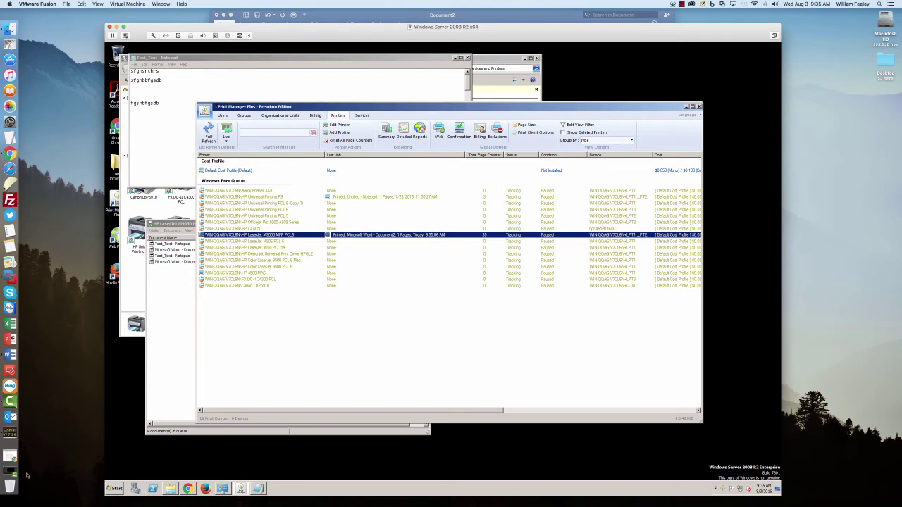
- Switch back to Word and send Document2 to the HP LaserJet M9050 MFP PCL6 again with confirmation required
left_click(14, 375)
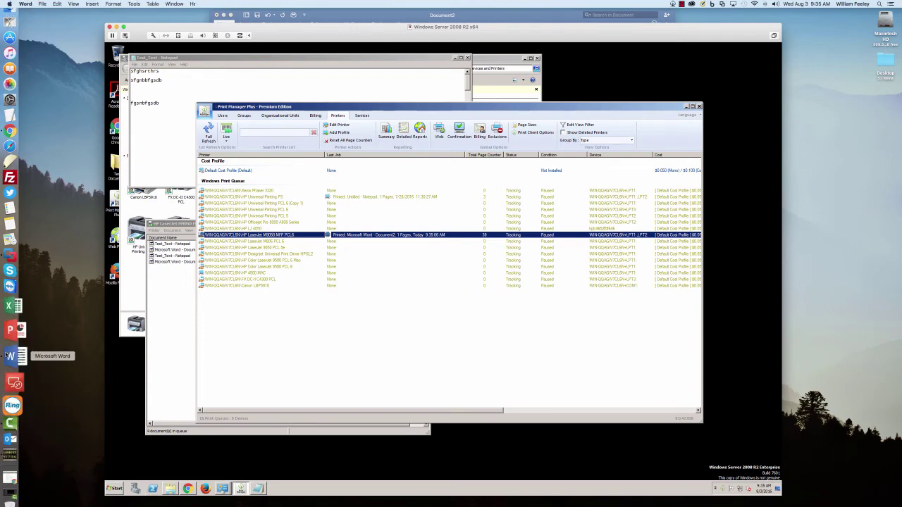
key("super+p")
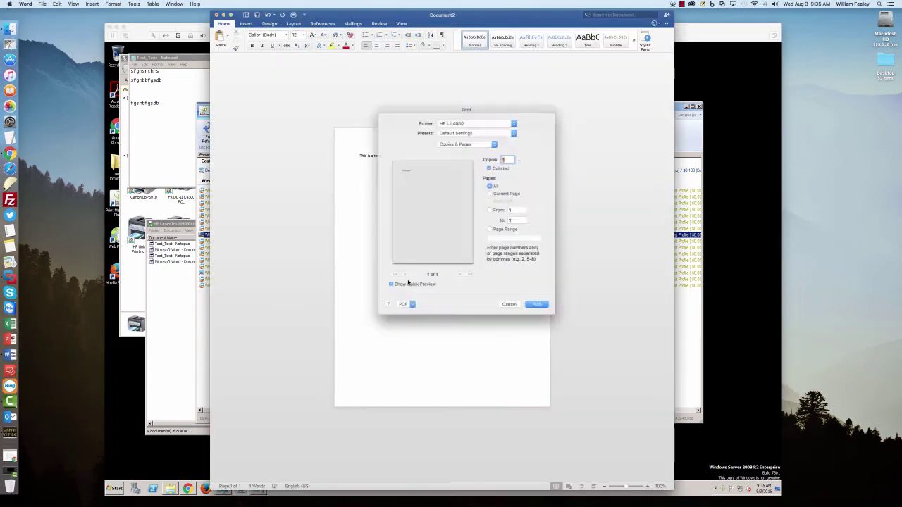
left_click(470, 119)
left_click(474, 112)
left_click(547, 311)
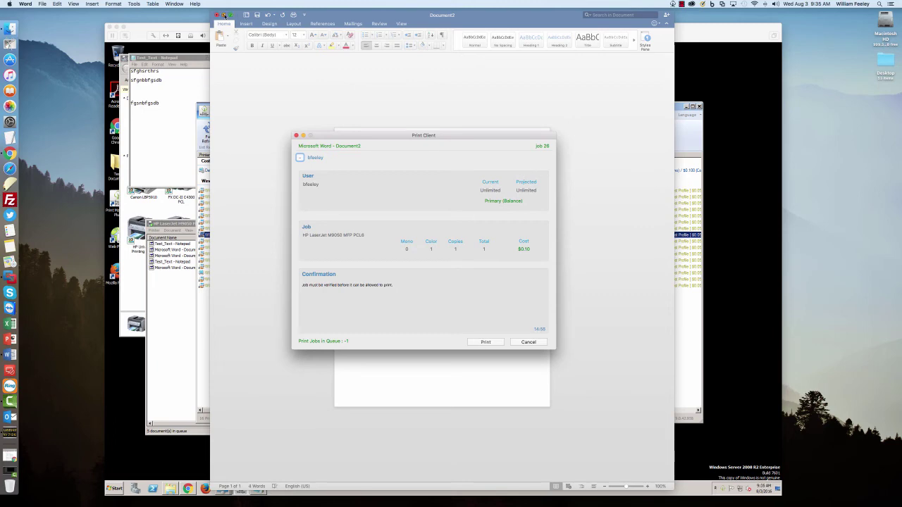
- Minimize Word and arrange the Print Client prompt beside the HP LaserJet M9050 MFP PCL6 queue window so both can be seen
left_click(223, 15)
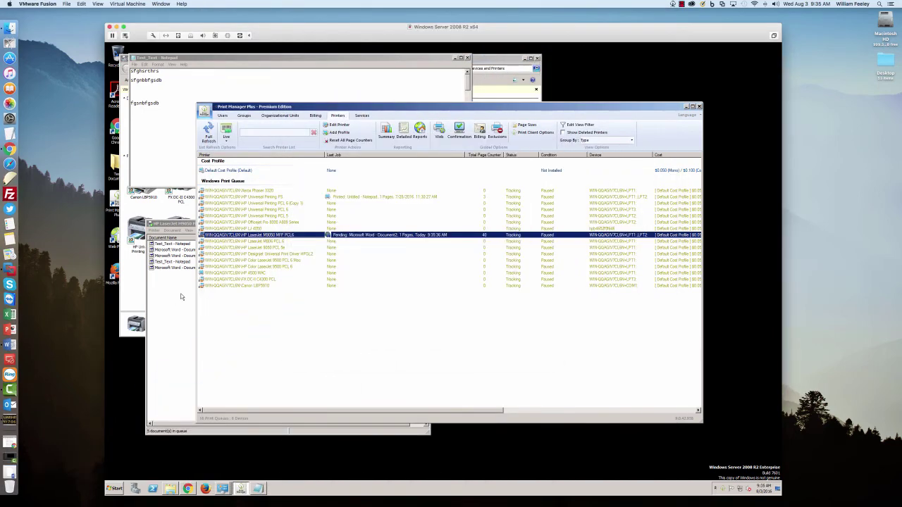
left_click(181, 297)
left_click_drag(196, 26, 539, 58)
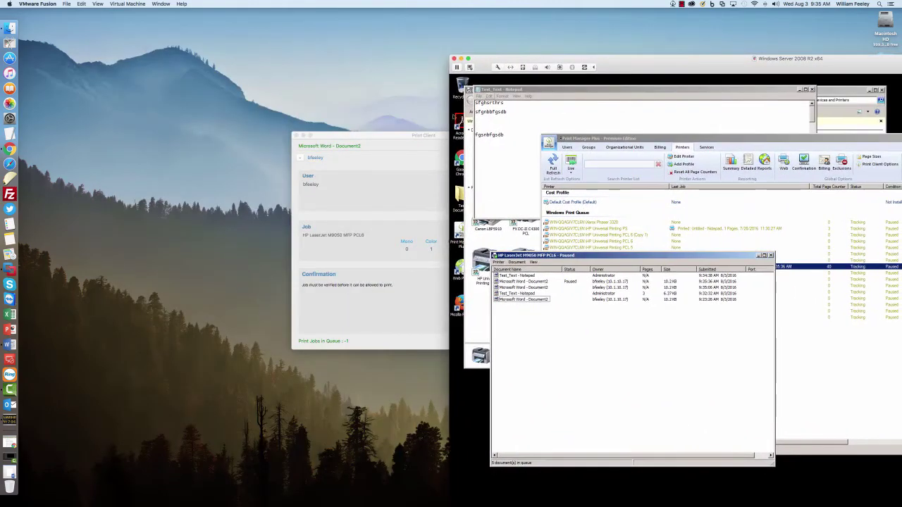
left_click(397, 134)
left_click_drag(457, 135, 315, 136)
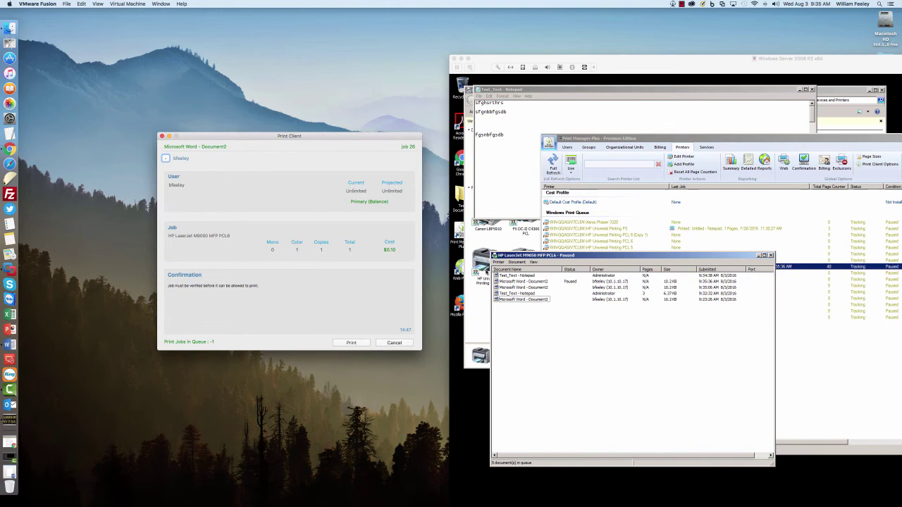
- Select the paused Document2 job in the printer queue and approve its printing in the Print Client
left_click(536, 282)
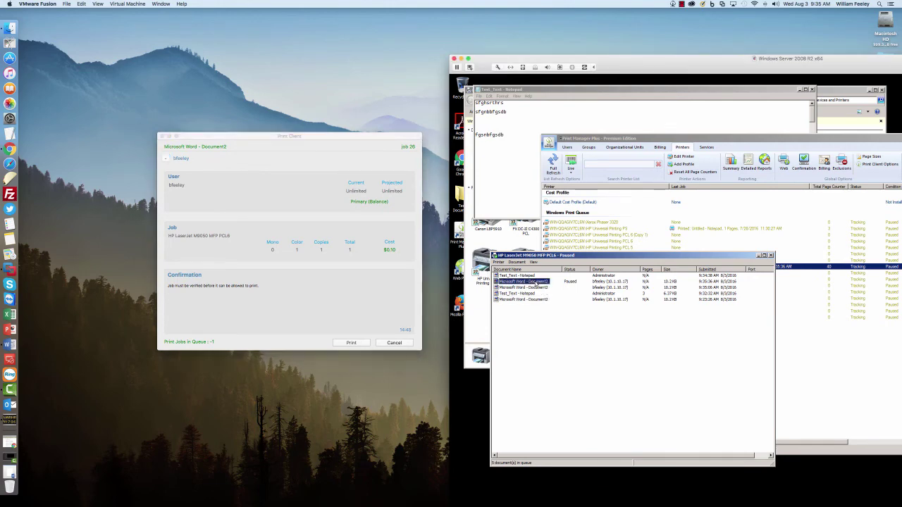
left_click(318, 306)
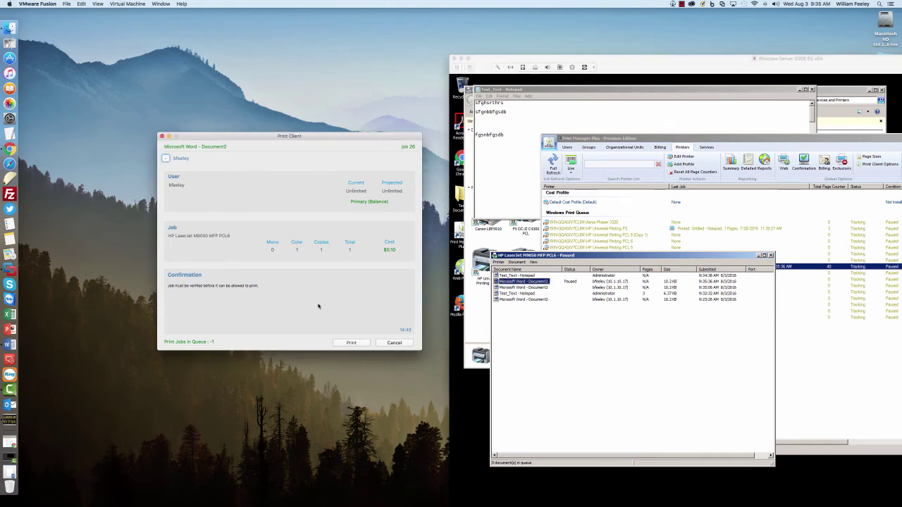
left_click(359, 343)
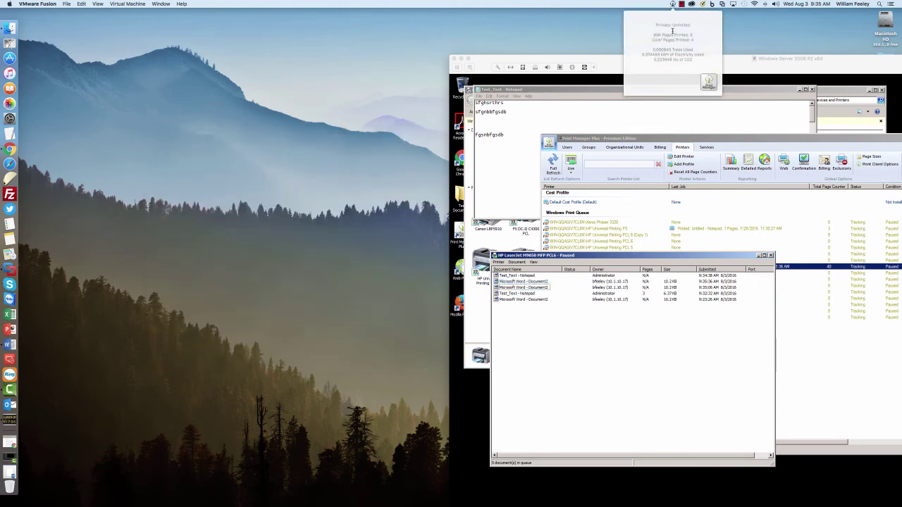
- Move the virtual machine window back, bring Print Manager Plus forward and view the billing client list
left_click_drag(843, 59, 513, 32)
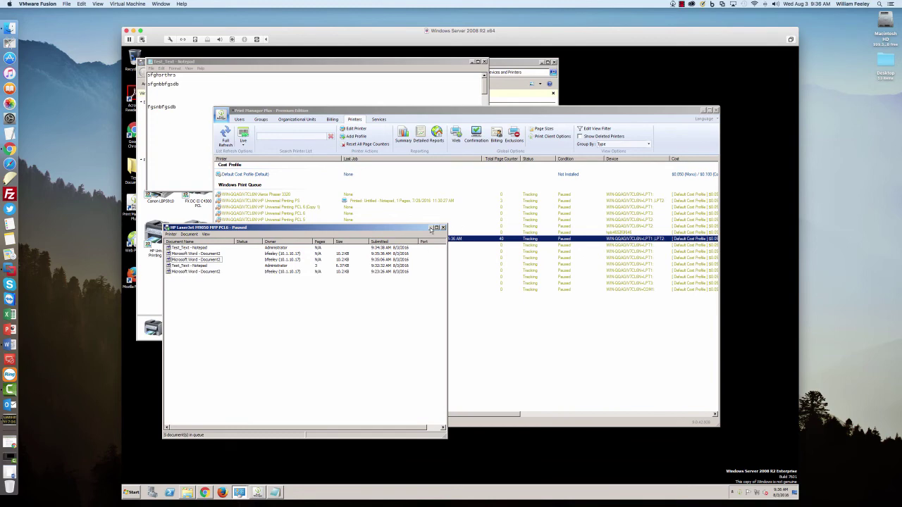
left_click(507, 240)
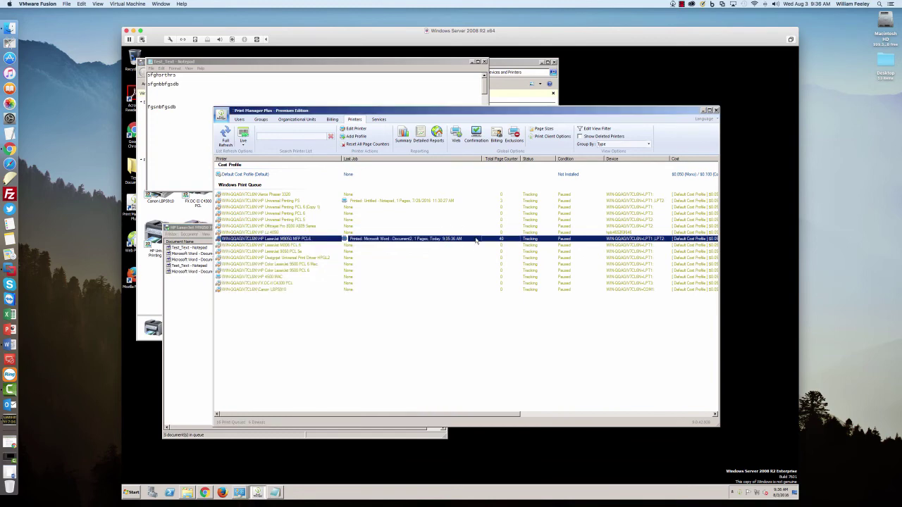
left_click(334, 119)
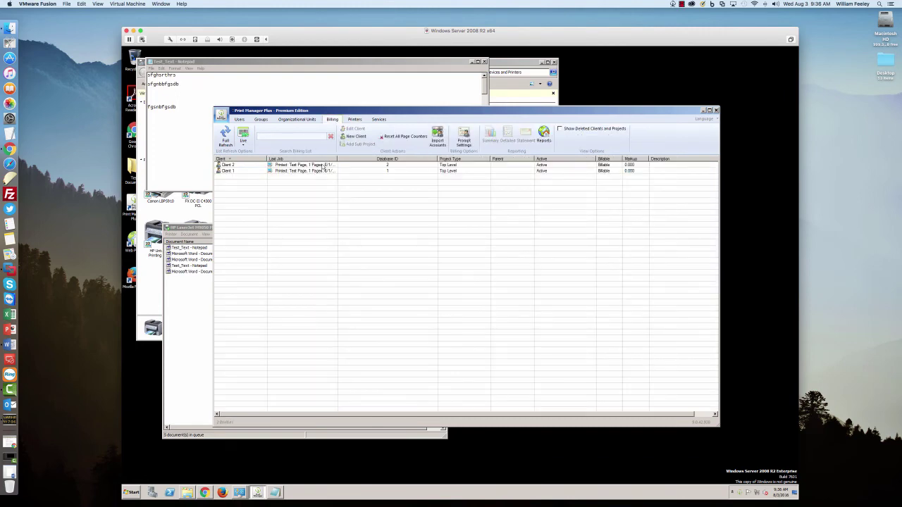
- In the HP LaserJet M9050 MFP PCL6 properties, override the global billing settings, try Client or Project by Pin Code and choose Client and Project Selection
left_click(355, 120)
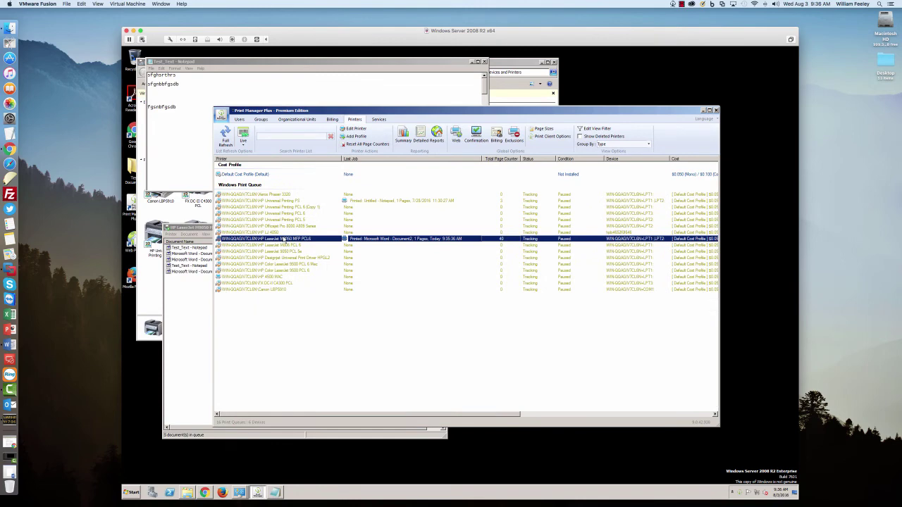
double_click(285, 239)
left_click(336, 177)
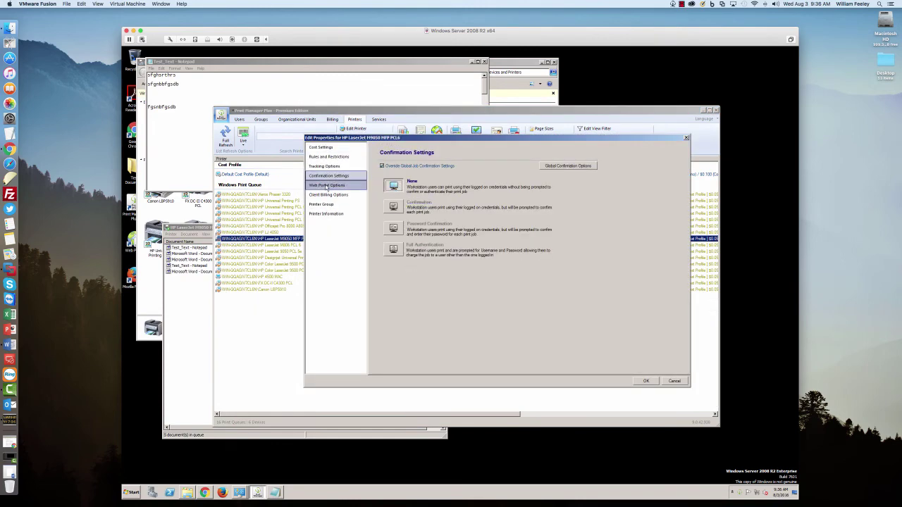
left_click(329, 195)
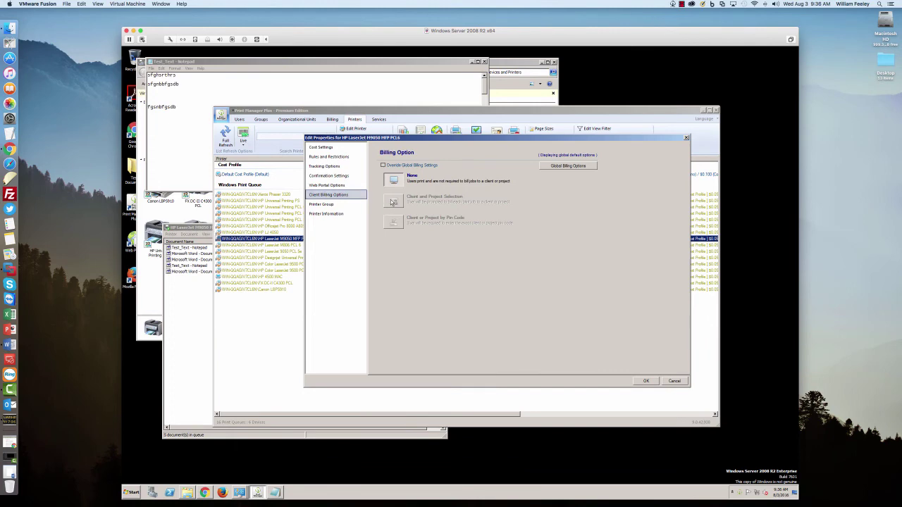
left_click(395, 165)
left_click(394, 201)
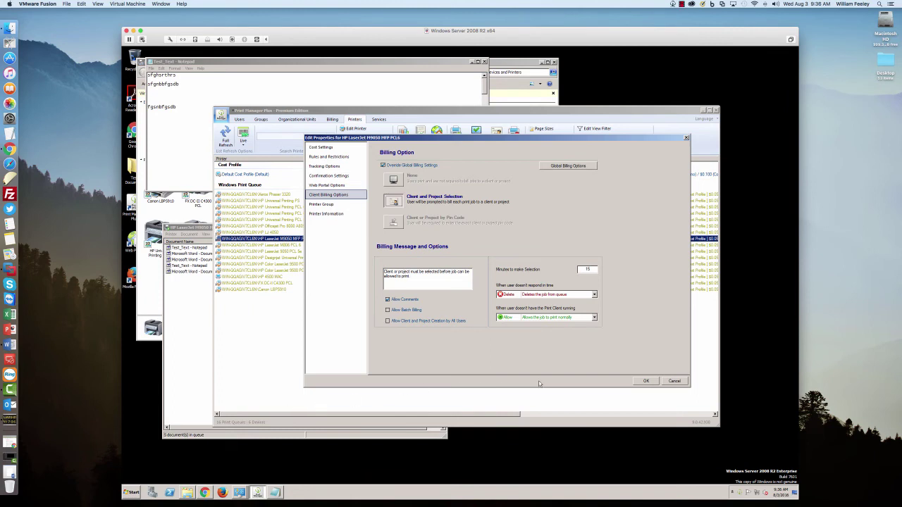
left_click(394, 222)
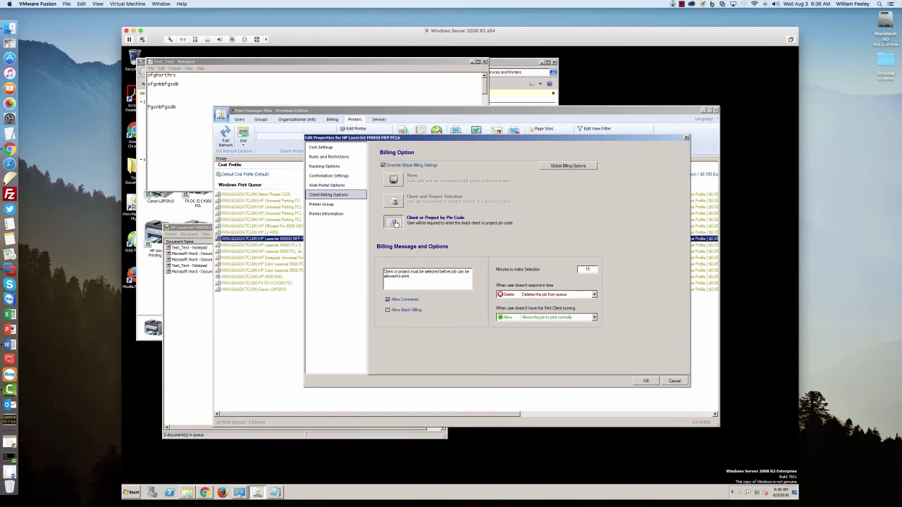
left_click(395, 202)
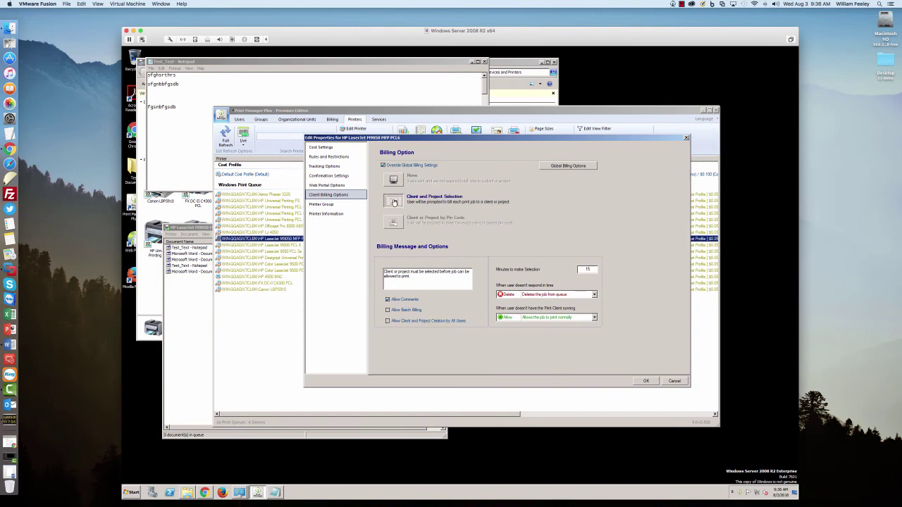
- Try the Hold all Print Jobs for Web option in the printer's web portal options and switch it off again
left_click(340, 185)
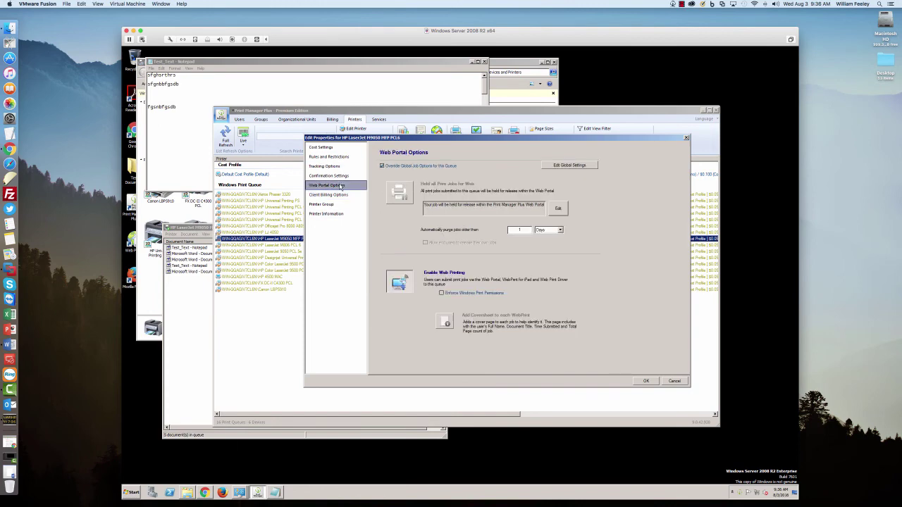
left_click(406, 195)
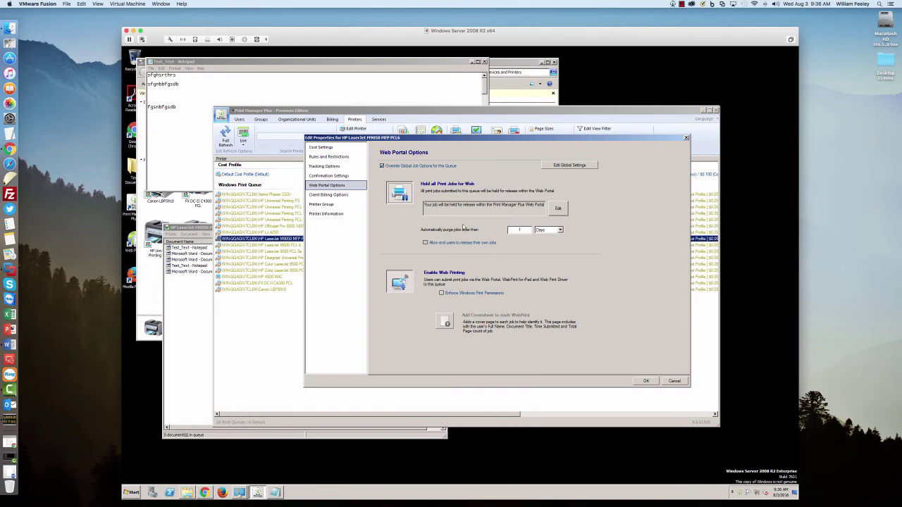
left_click(404, 198)
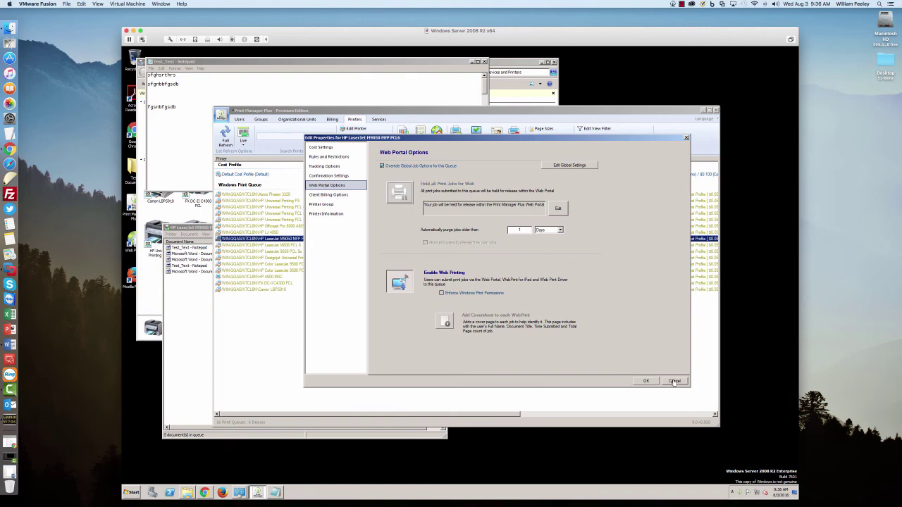
- In the printer's confirmation settings, try Full Authentication with final confirmation required, and switch the mode to Confirmation
left_click(345, 196)
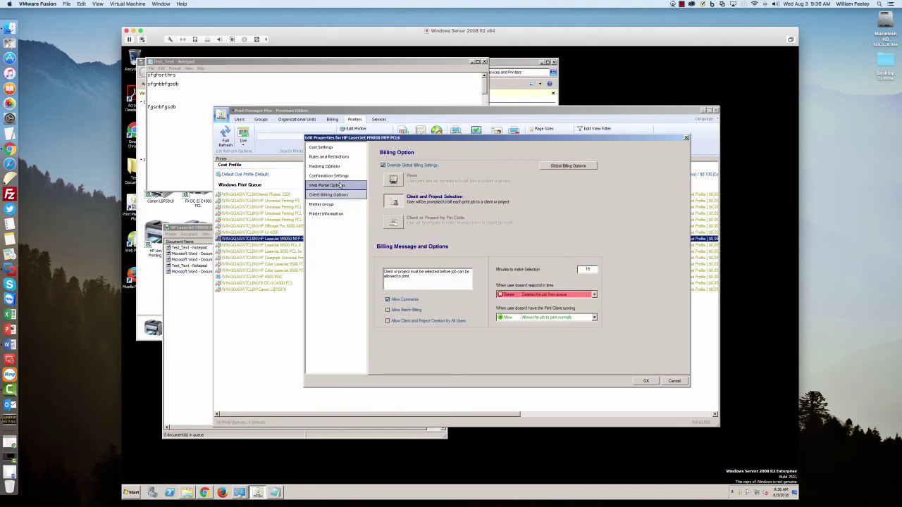
left_click(345, 176)
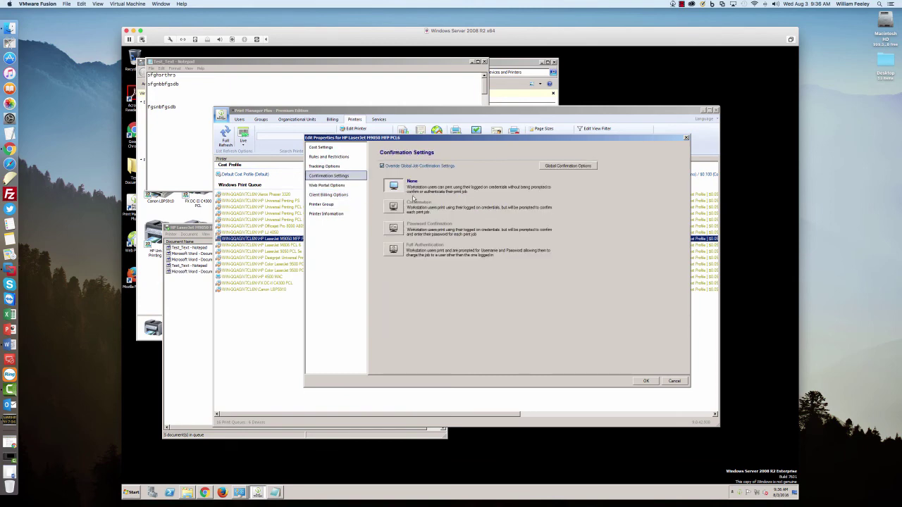
left_click(393, 251)
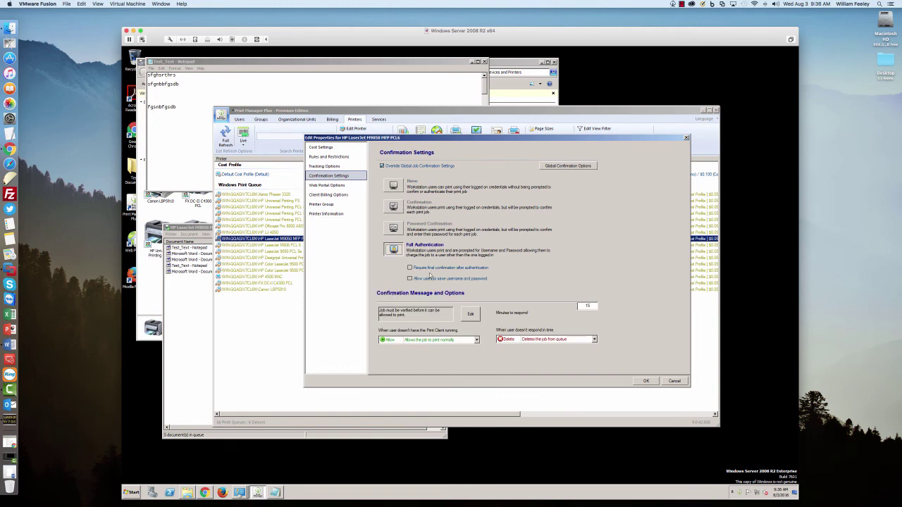
left_click(445, 269)
left_click(423, 269)
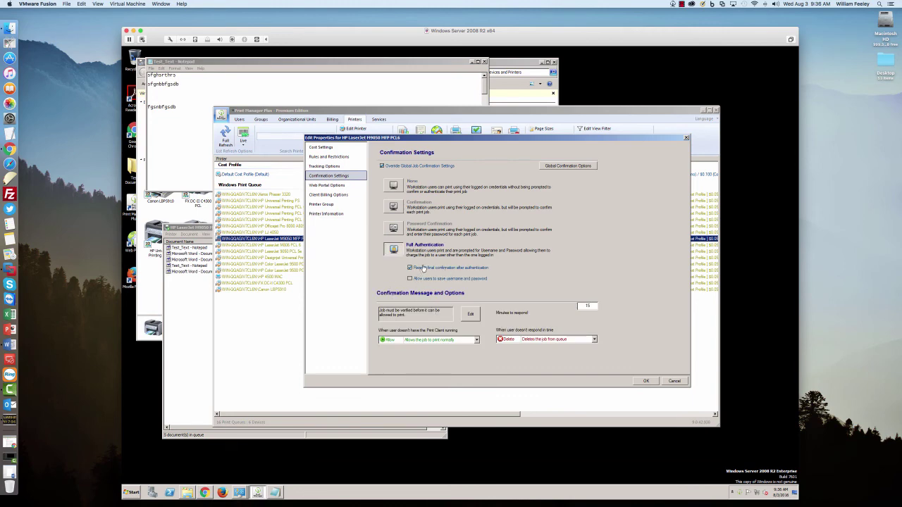
left_click(392, 208)
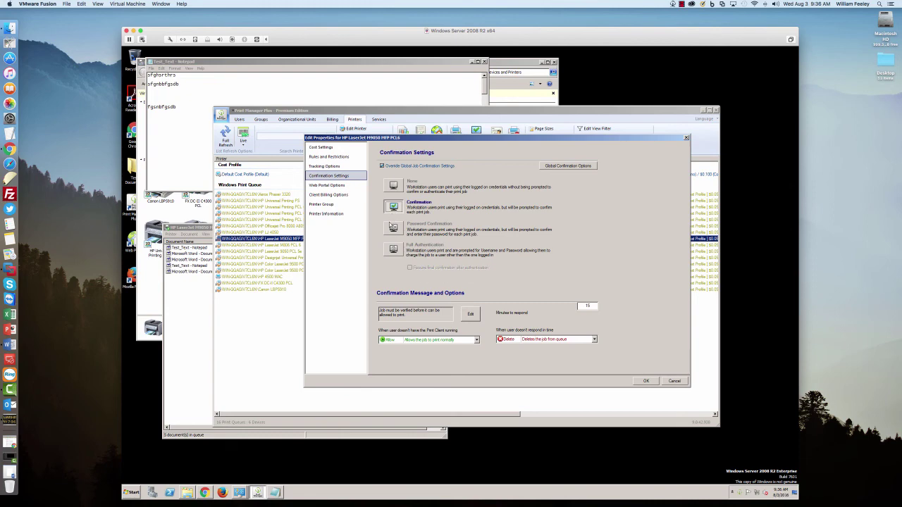
- Review the printer's client billing options, try Full Authentication in its confirmation settings, and discard all changes to the properties
left_click(339, 197)
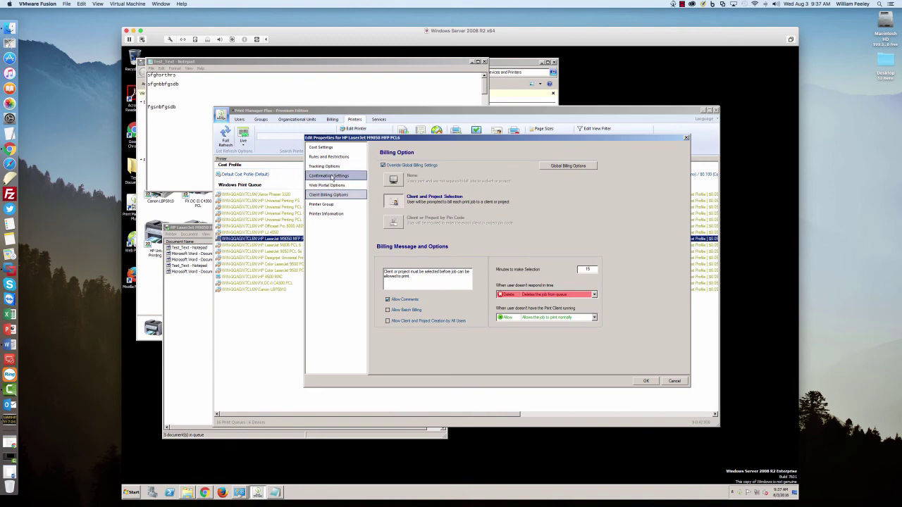
left_click(330, 175)
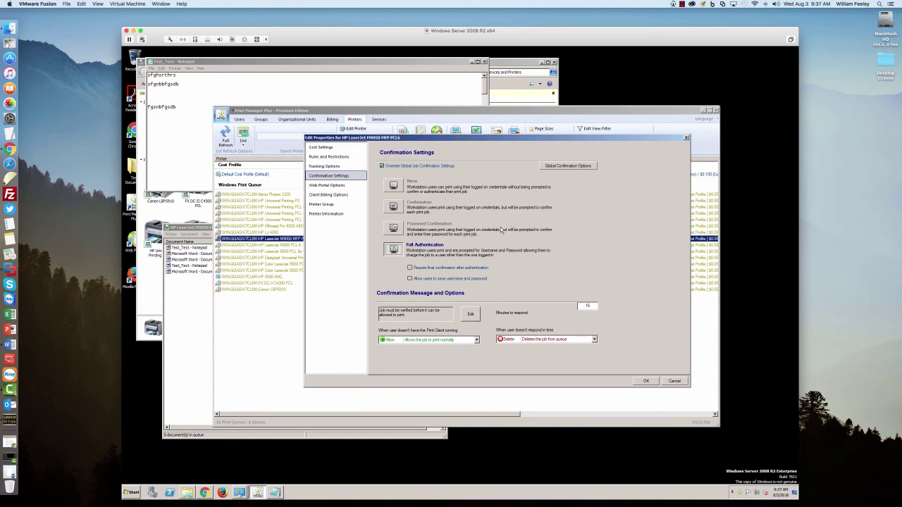
left_click(413, 113)
left_click(676, 382)
- Examine the form for creating a local user from the users list and close it without adding one
left_click(243, 121)
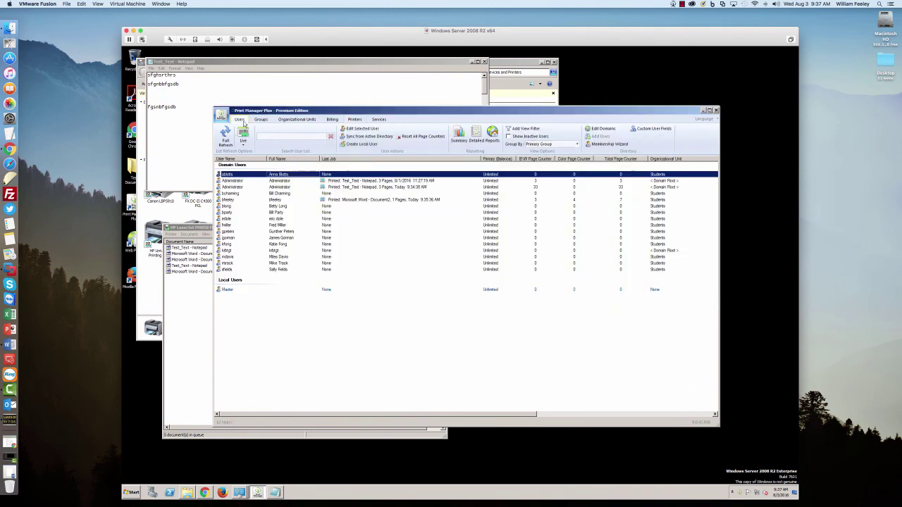
left_click(363, 145)
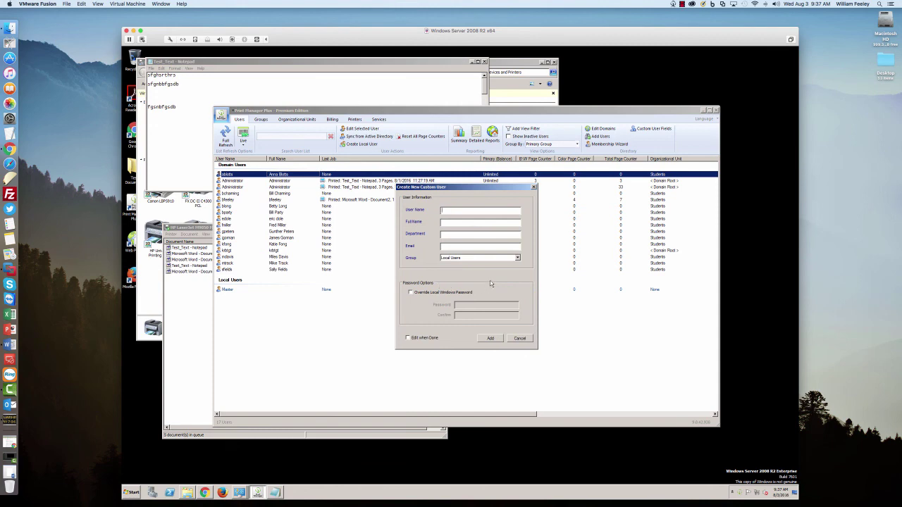
left_click(520, 339)
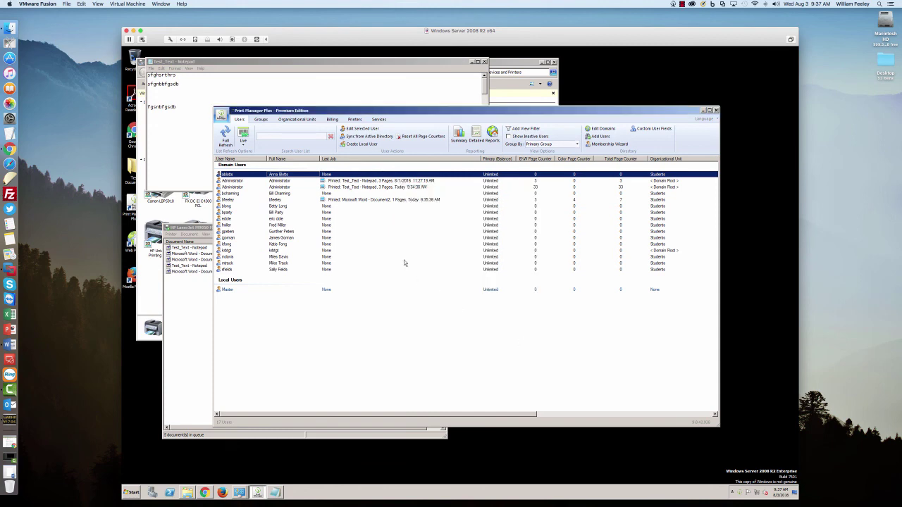